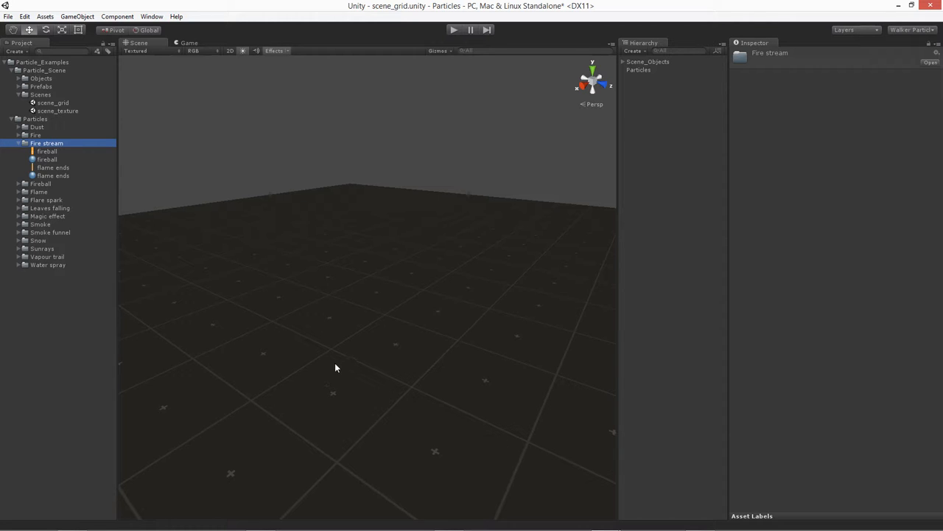
Examine the fireball and flame ends textures and materials in the Fire stream folder, including the fireball texture's alpha channel.
click(47, 151)
click(46, 159)
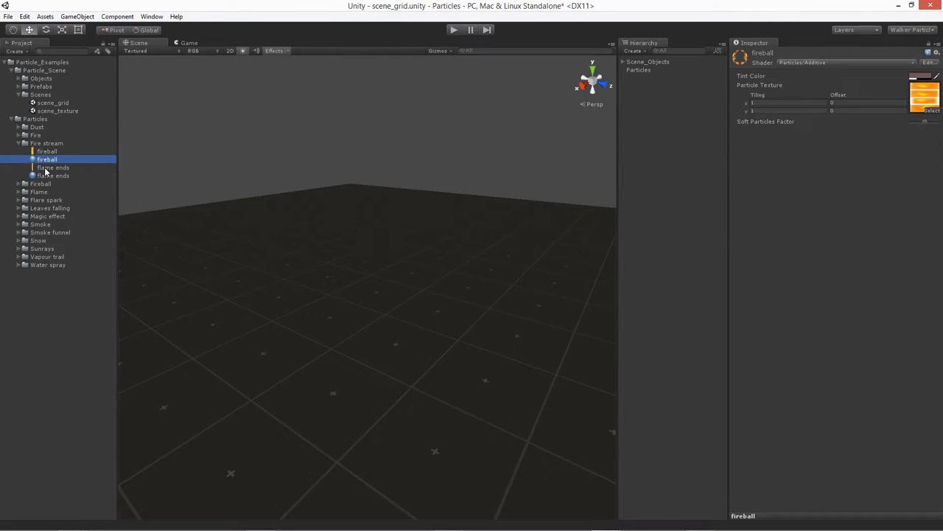
click(46, 168)
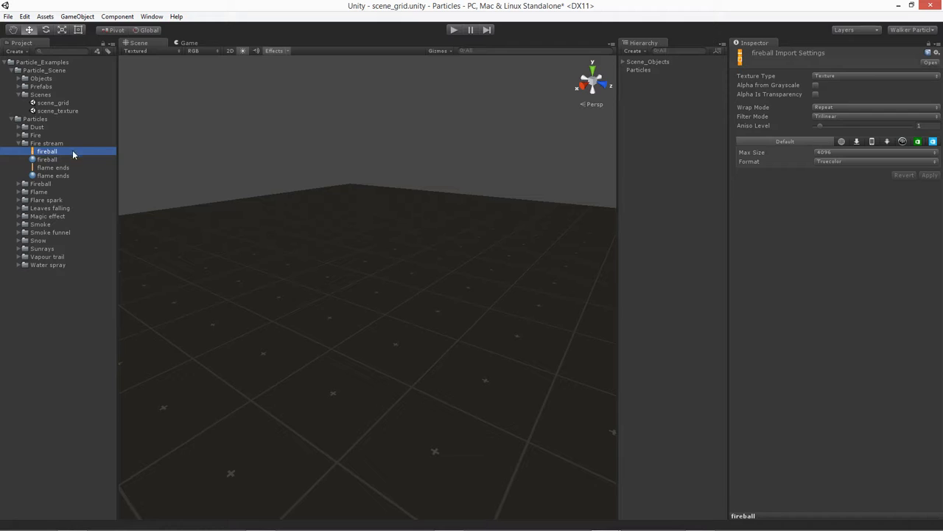
click(744, 516)
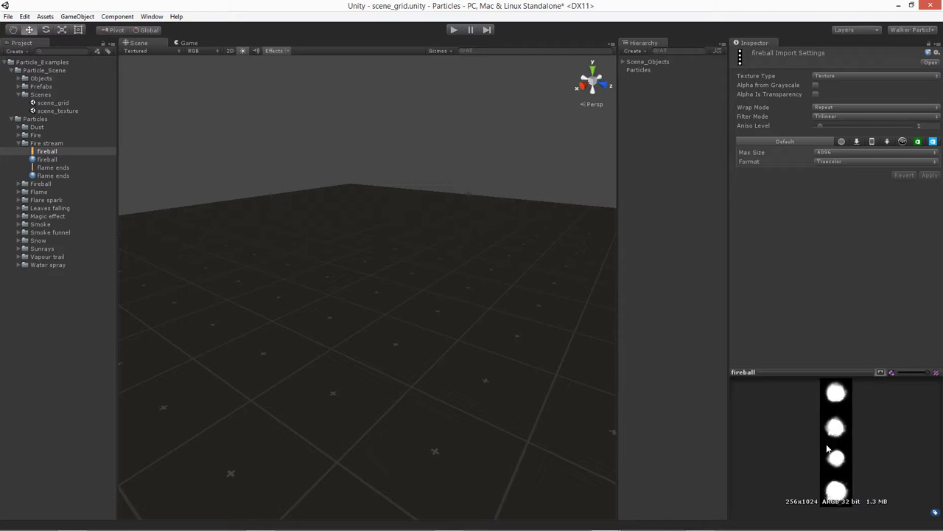
click(881, 372)
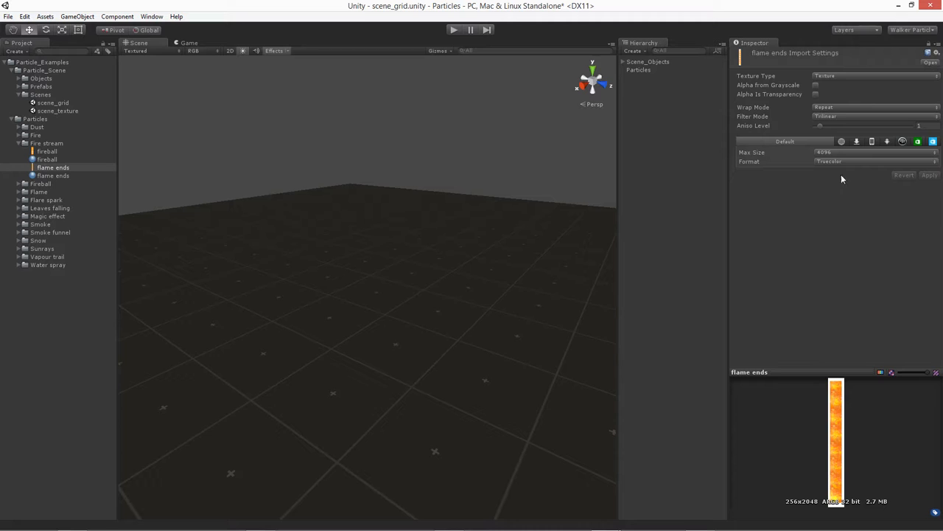
click(47, 160)
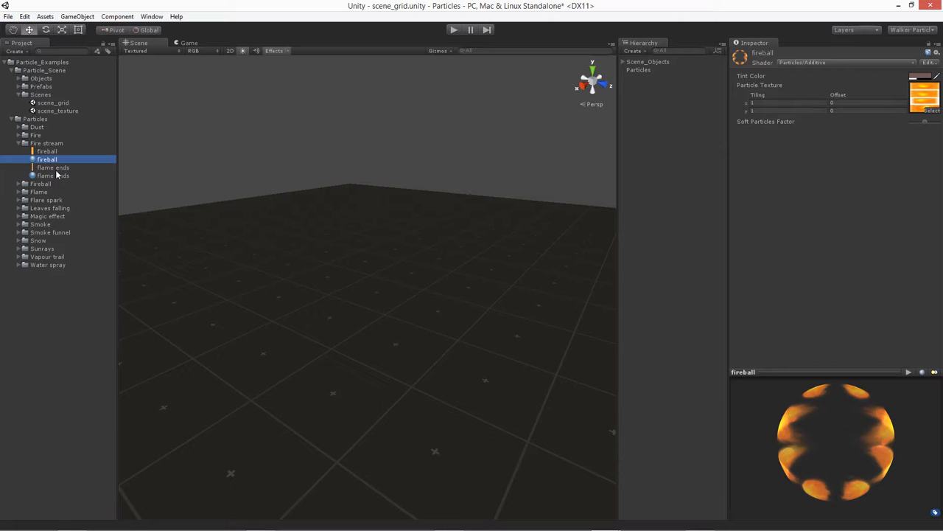
Create a new particle system in the scene and set its position to 0, 0, 0.
click(632, 50)
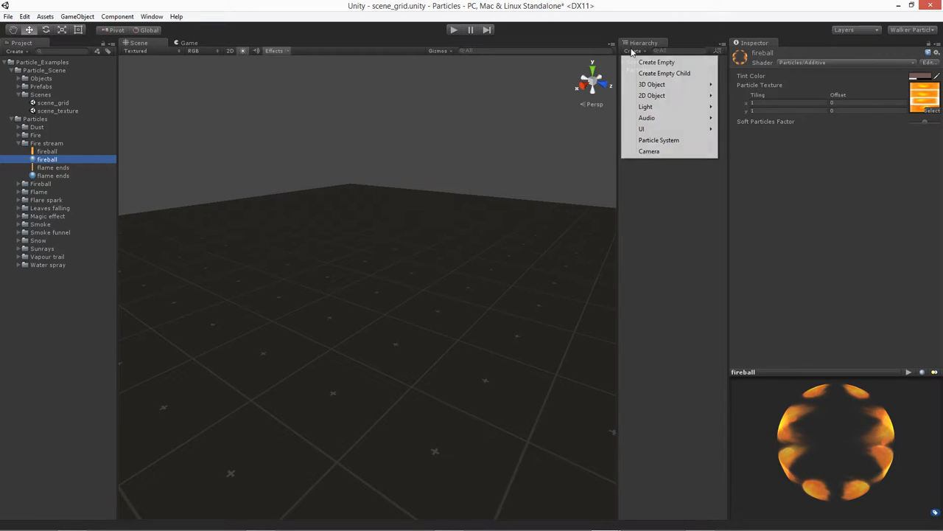
click(655, 141)
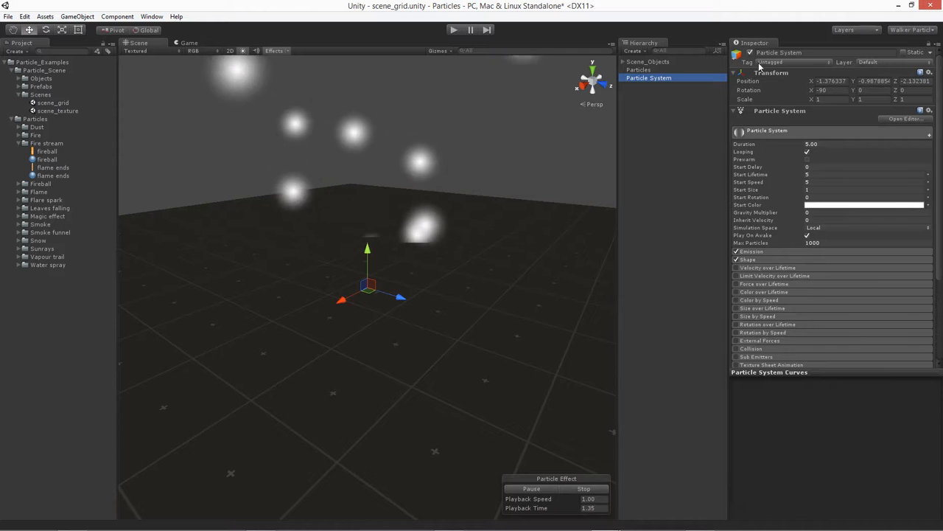
click(831, 82)
text(0)
key(Tab)
text(0)
key(Tab)
text(0)
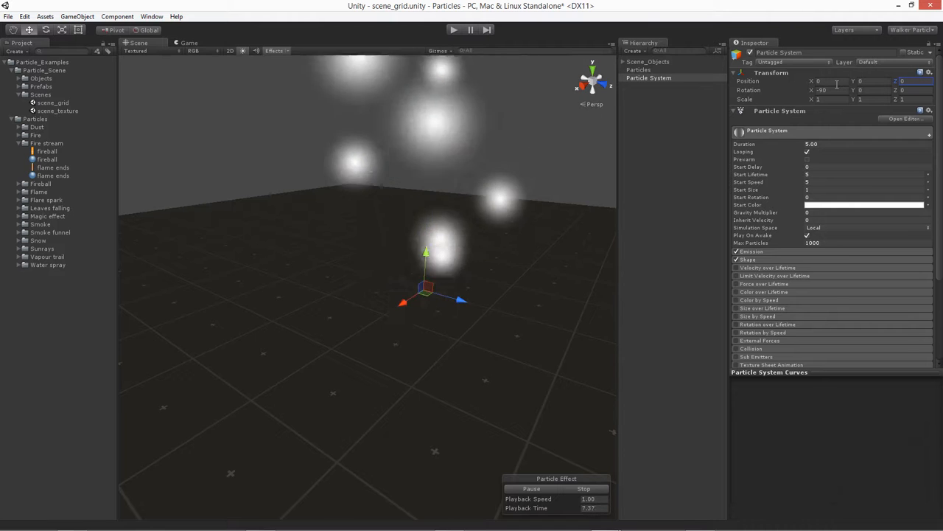
Rename the new particle system to fire_center.
click(813, 52)
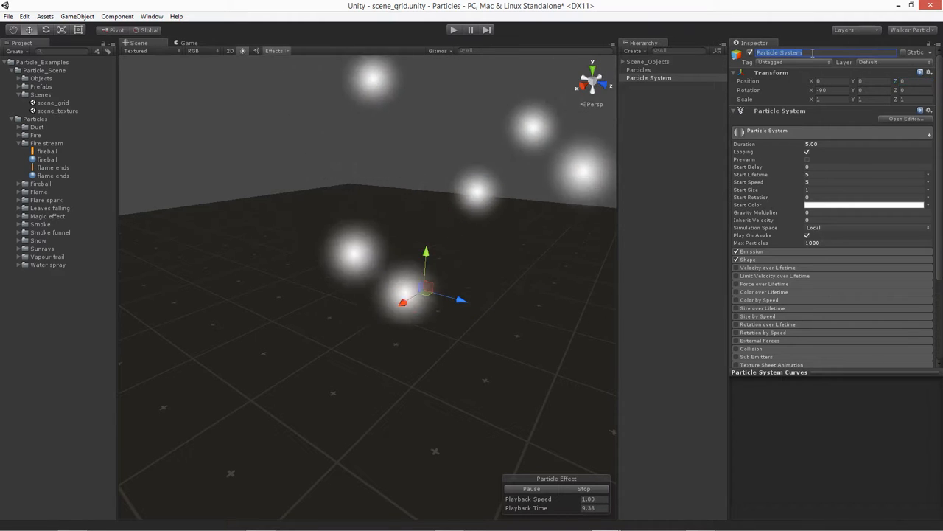
text(fire_center)
key(Return)
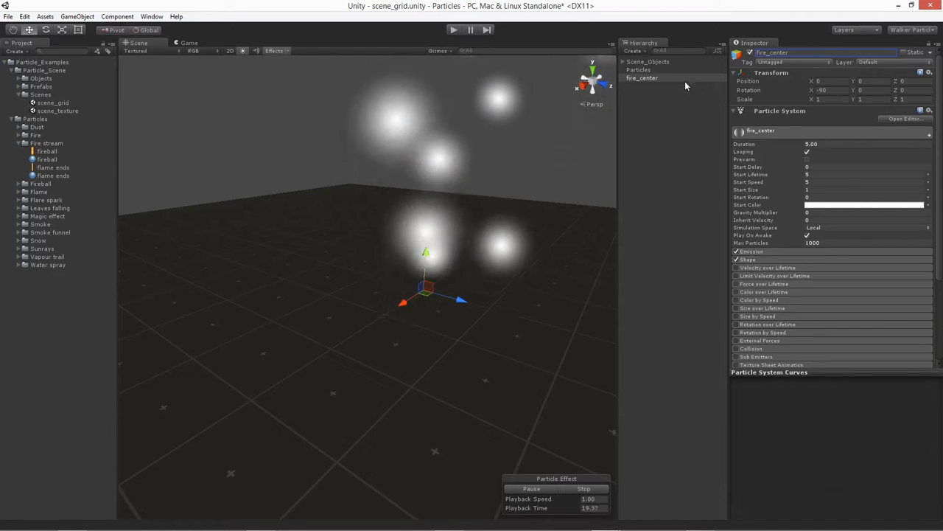
Assign the fireball material to the fire_center particles and set the renderer's Sort Mode to By Distance.
click(755, 375)
click(756, 374)
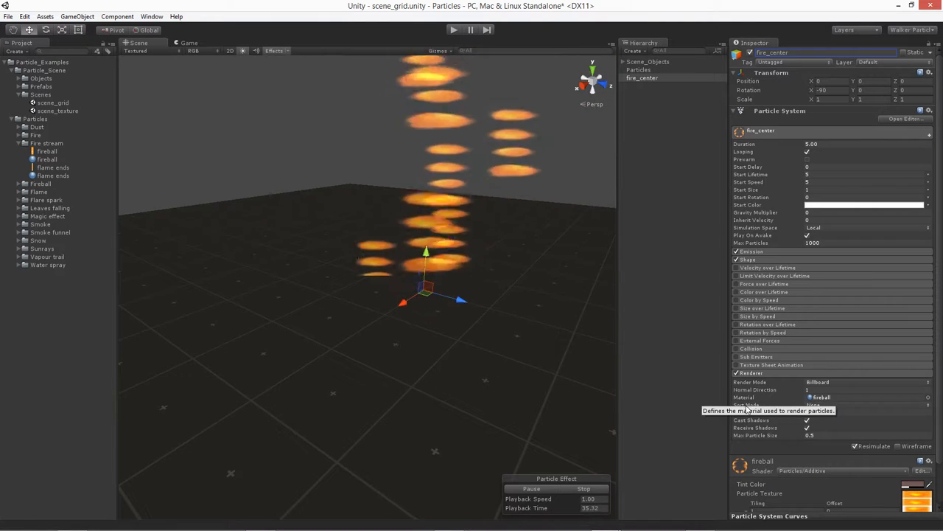
click(829, 405)
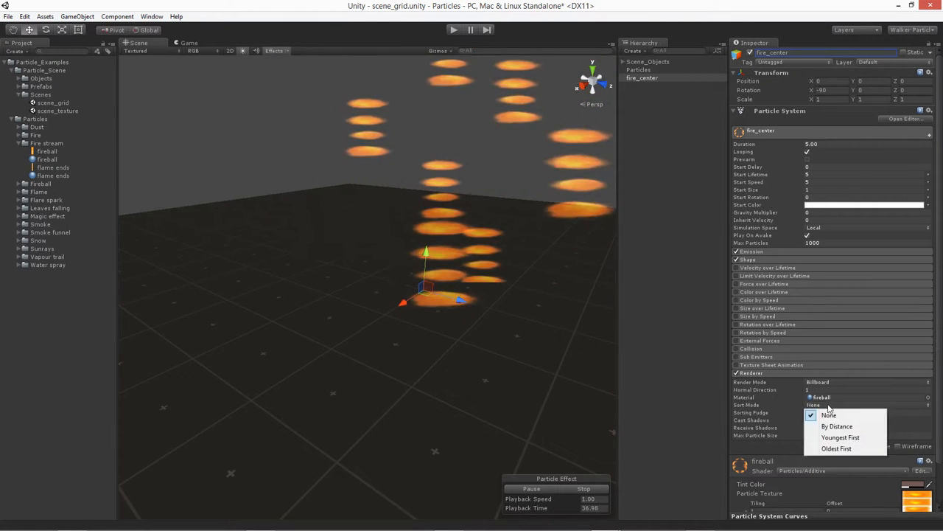
click(832, 427)
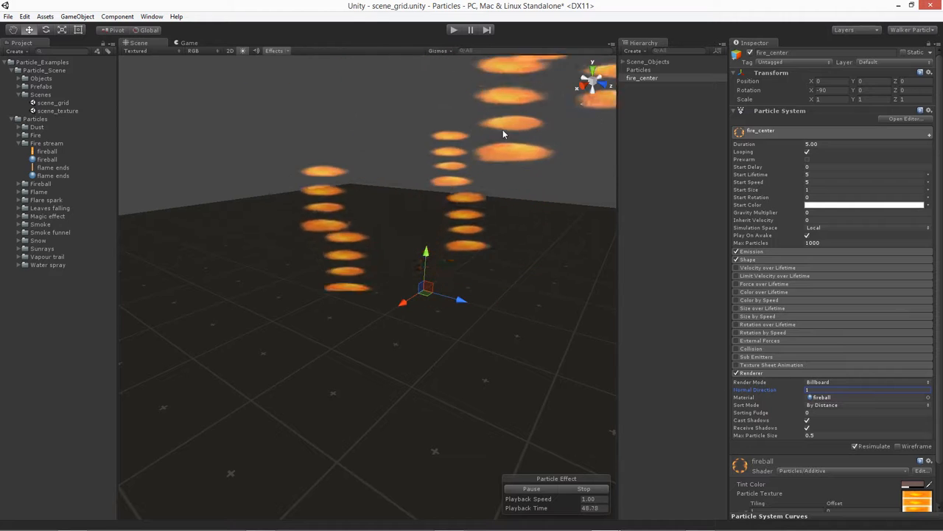
Enable Texture Sheet Animation with tiles X 1 and Y 4, and set the animation to Single Row.
click(751, 366)
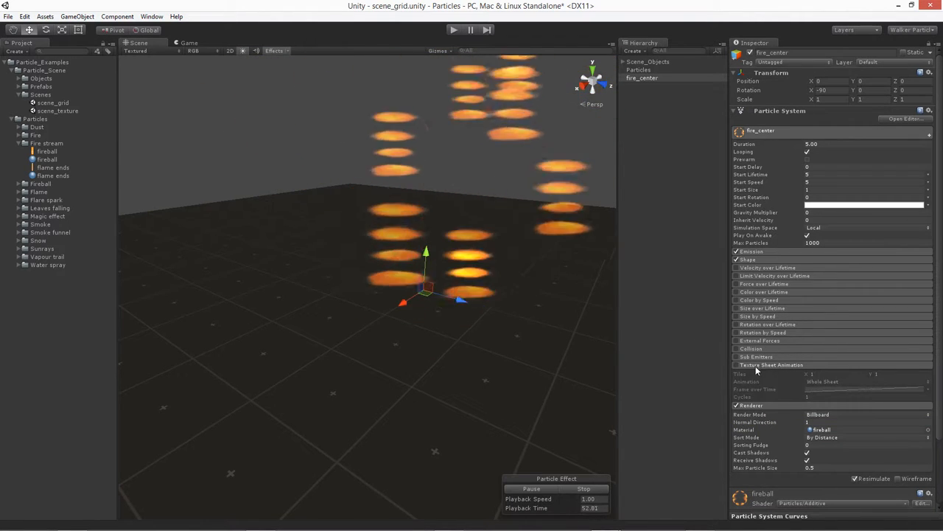
click(735, 366)
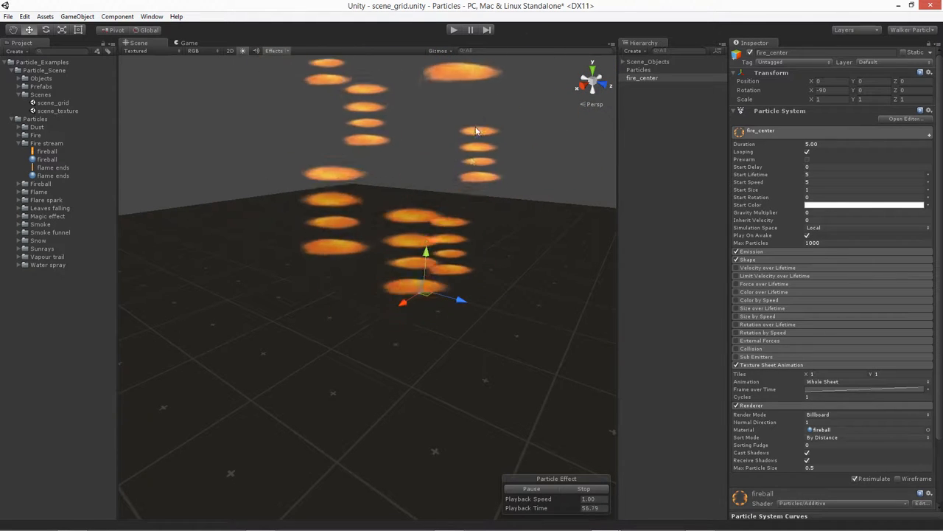
click(814, 374)
click(908, 374)
text(4)
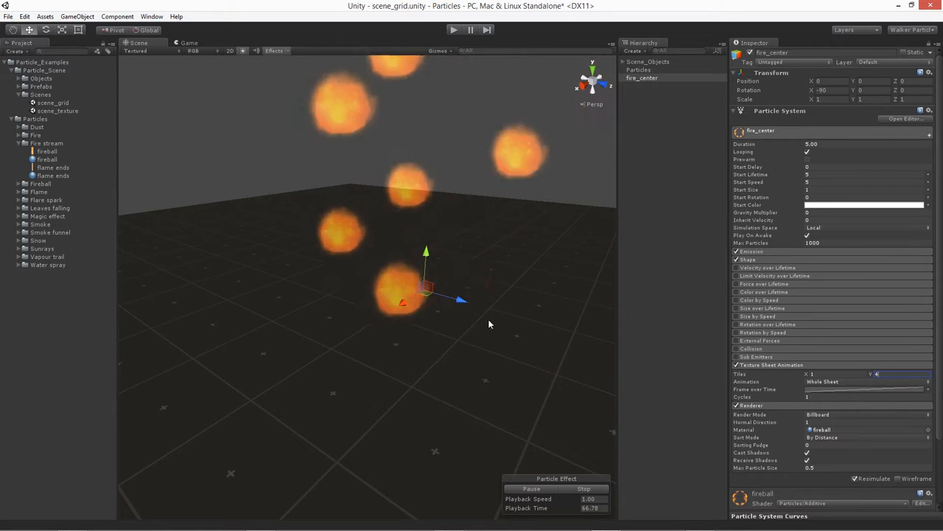
click(833, 382)
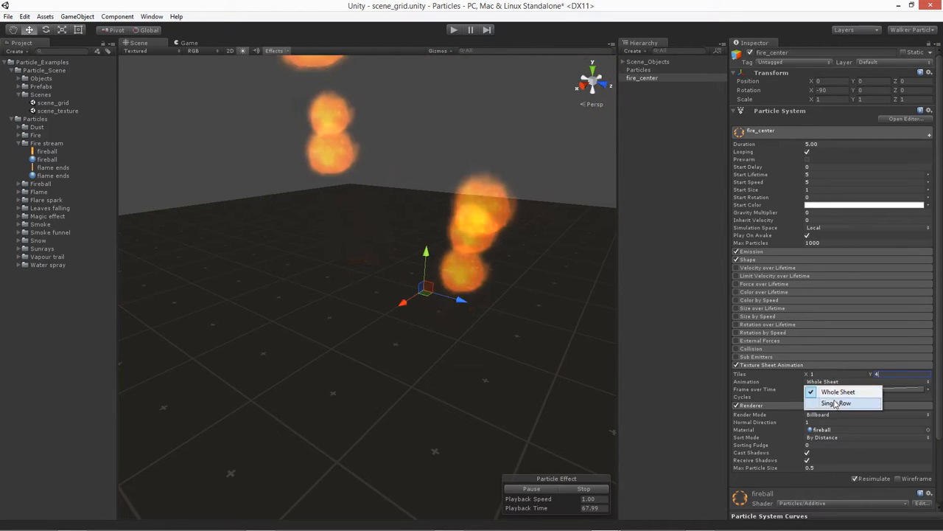
click(836, 404)
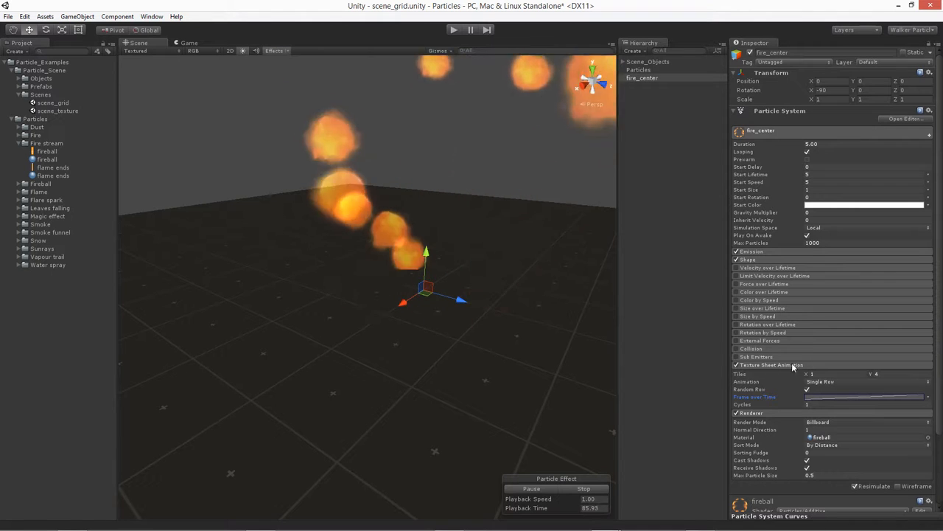
Set the texture sheet animation to 2 cycles and the particle system's duration to 2.00.
click(821, 403)
text(2)
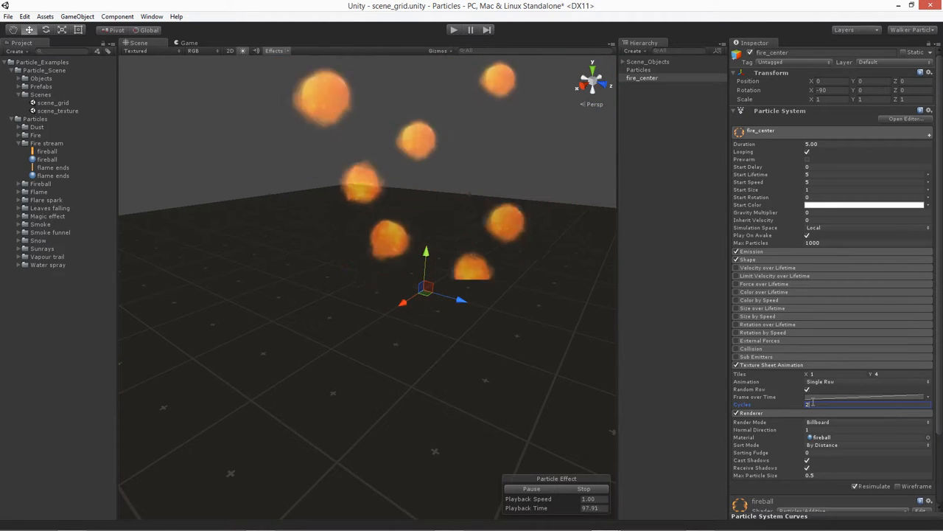
click(778, 365)
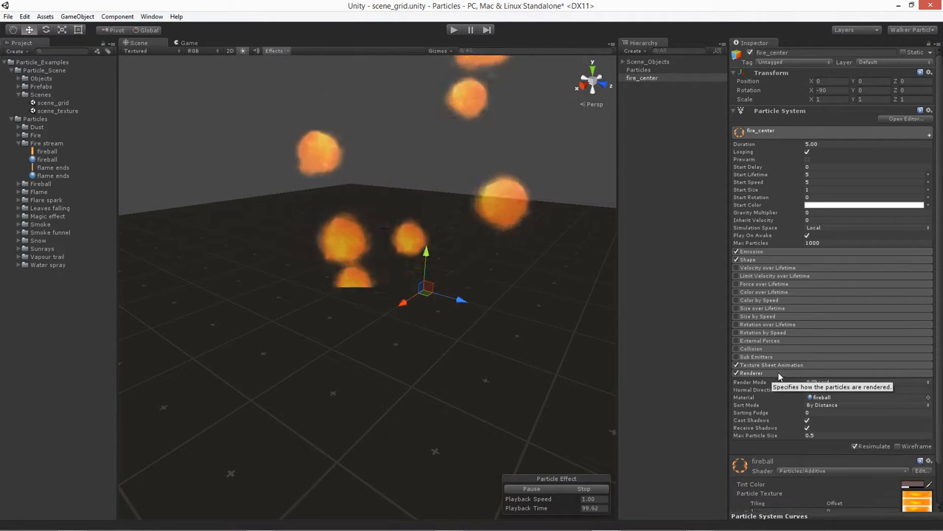
click(779, 373)
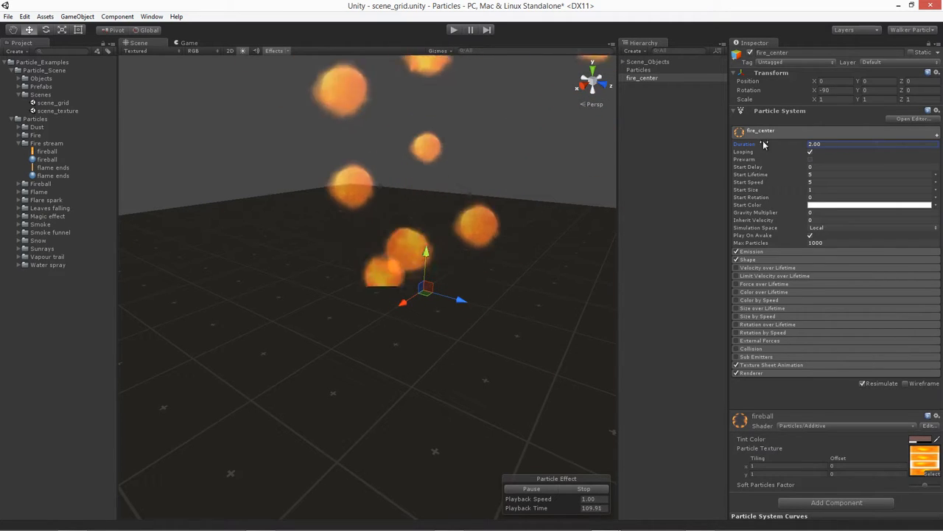
Set Start Lifetime to Random Between Two Constants with the values 0.4 and 0.5.
click(743, 153)
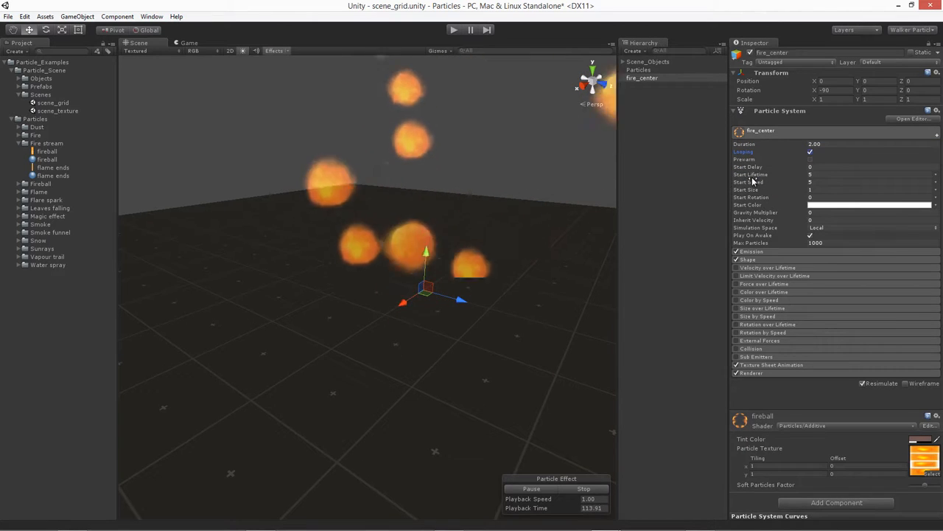
click(807, 175)
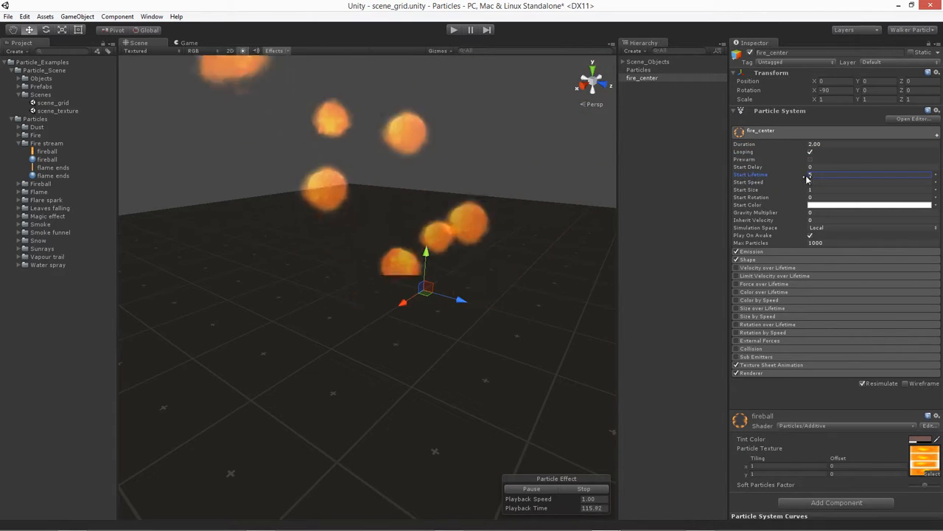
double_click(815, 175)
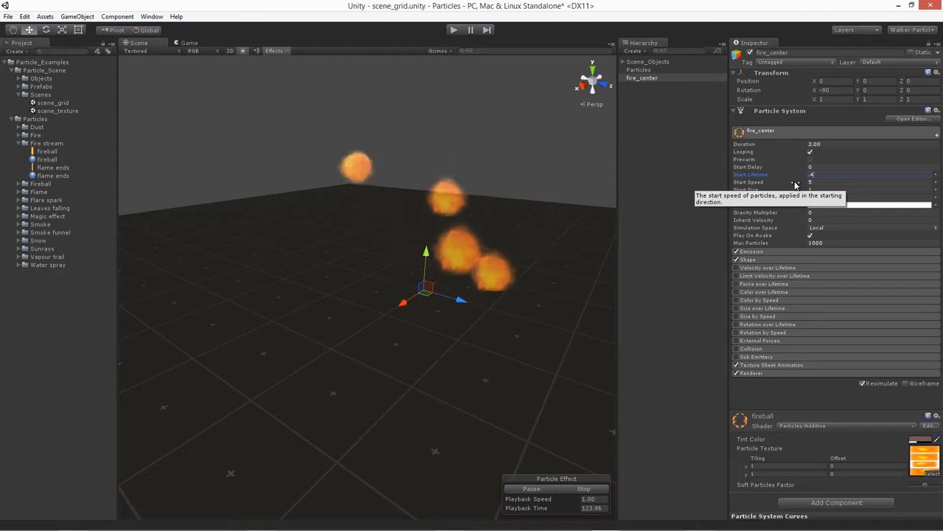
click(936, 176)
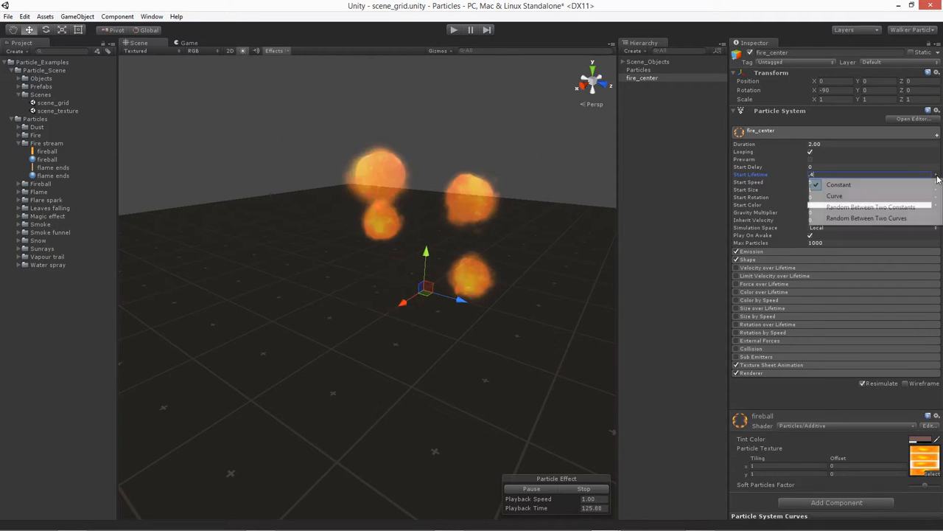
click(897, 208)
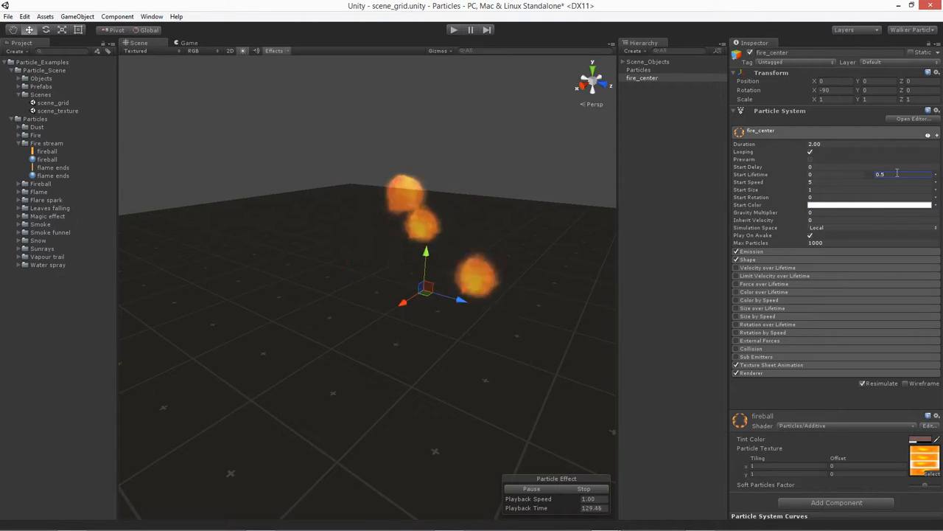
click(821, 174)
text(0.4)
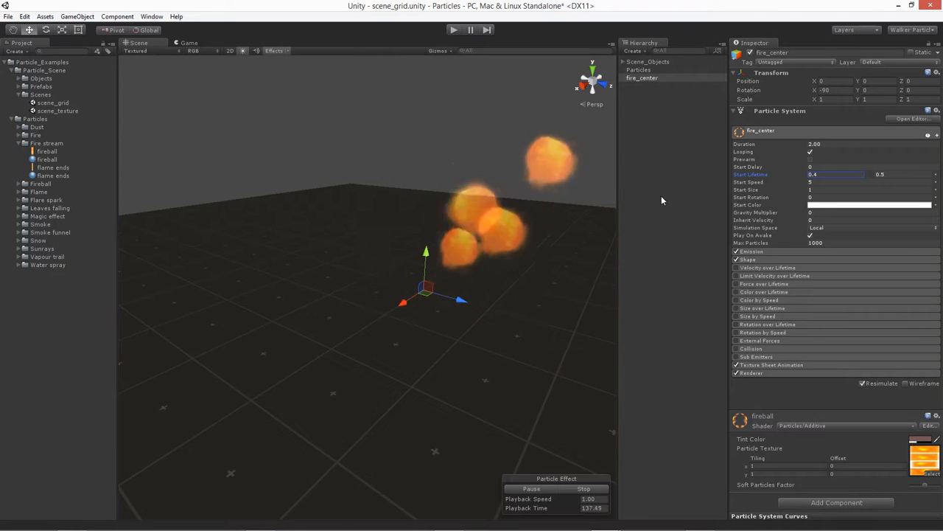
Randomize Start Speed between the constants 0.2 and 0.4, and Start Size between 1.3 and 1.5.
click(936, 182)
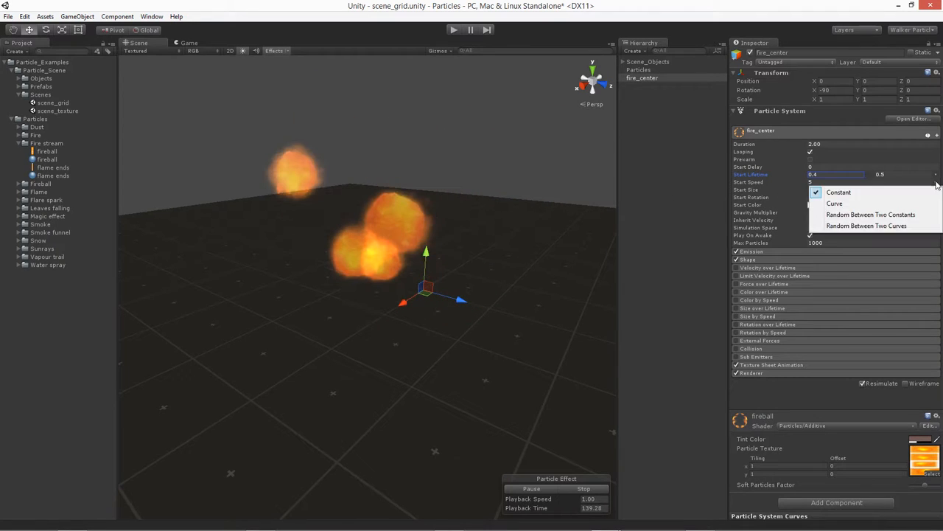
click(917, 215)
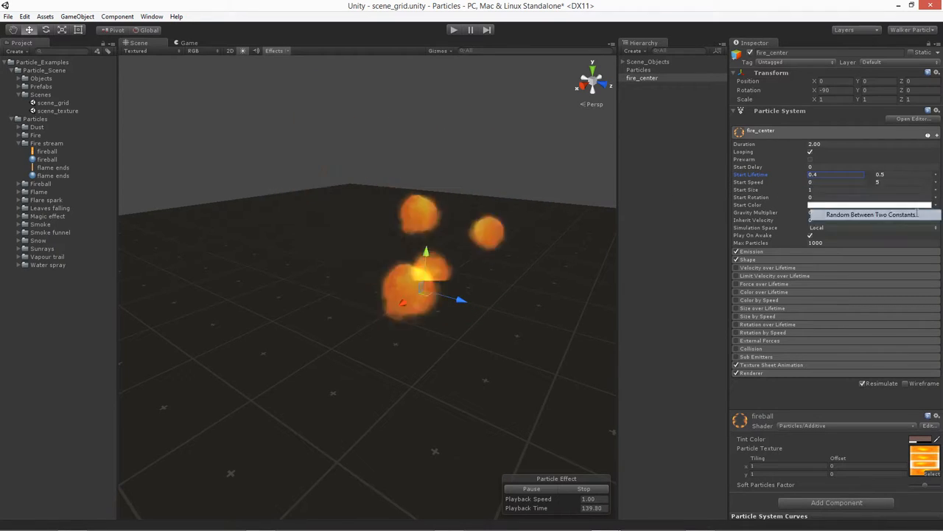
click(814, 182)
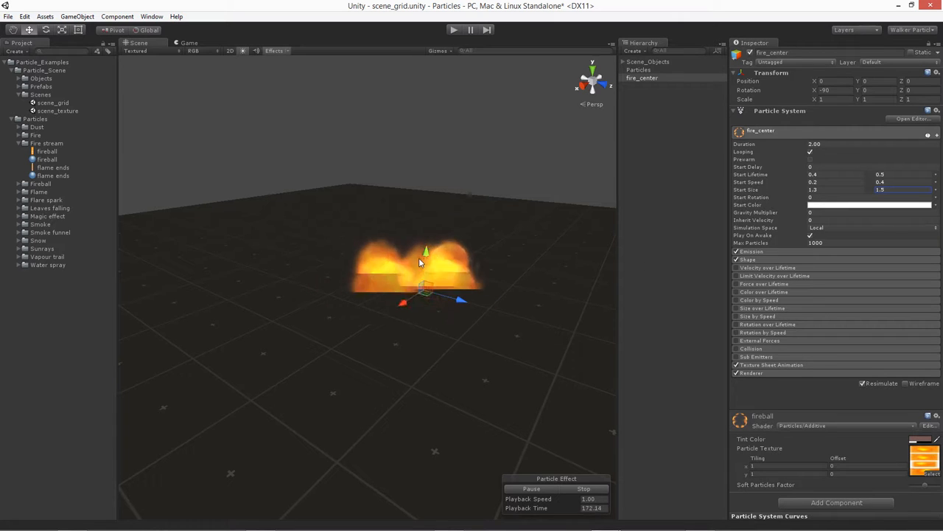
Raise the emitter above the ground to about Y 0.321 and randomize Start Rotation between 0 and 360.
drag(425, 256, 427, 241)
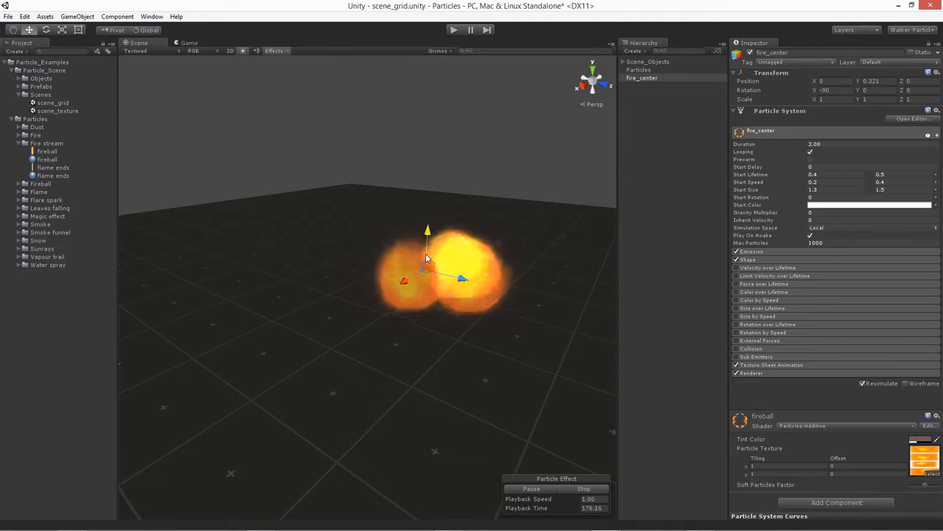
click(755, 199)
click(936, 198)
click(897, 230)
click(889, 197)
text(360)
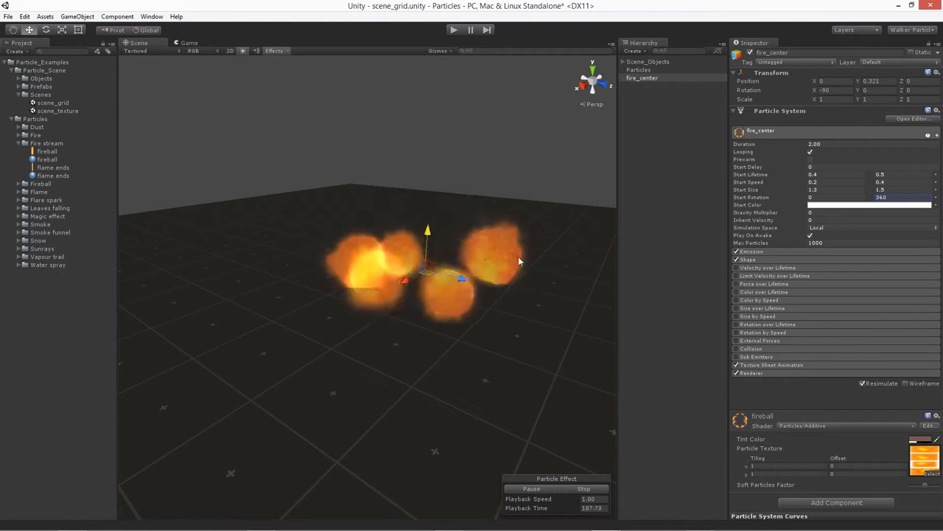
Tint Start Color to a muted orange-brown with RGB 122, 112, 90 and full alpha.
click(769, 208)
click(821, 208)
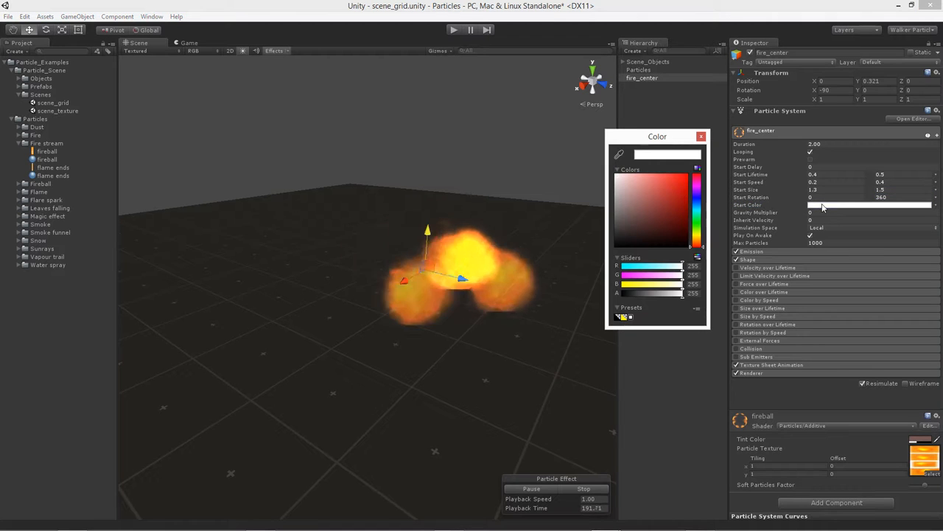
drag(645, 194, 697, 243)
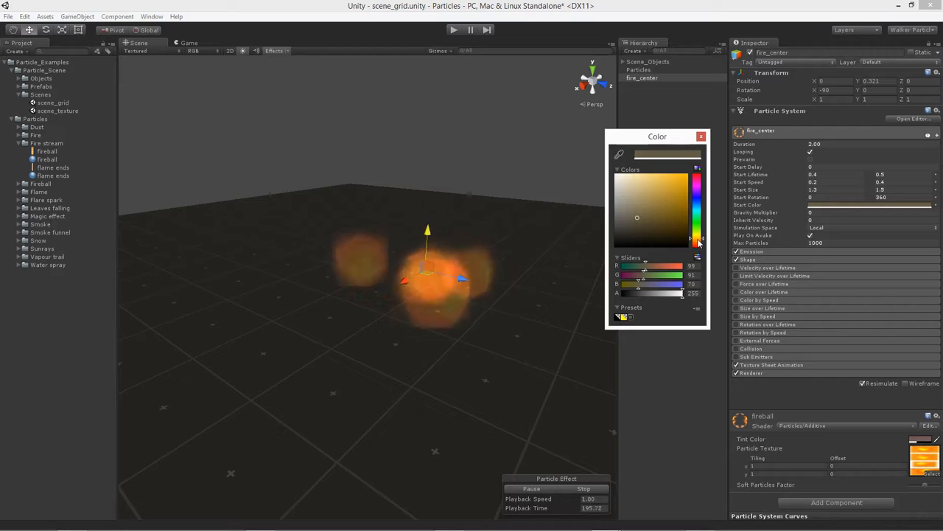
drag(698, 242, 704, 240)
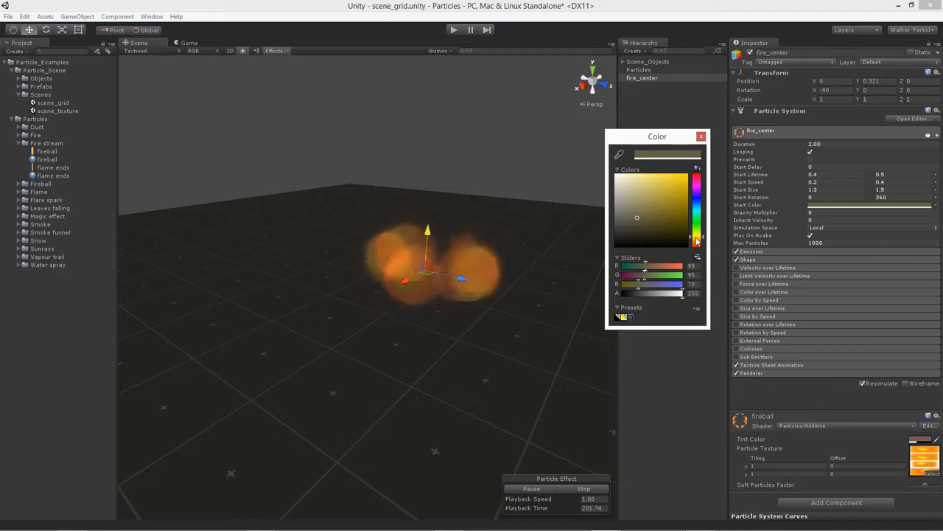
click(638, 216)
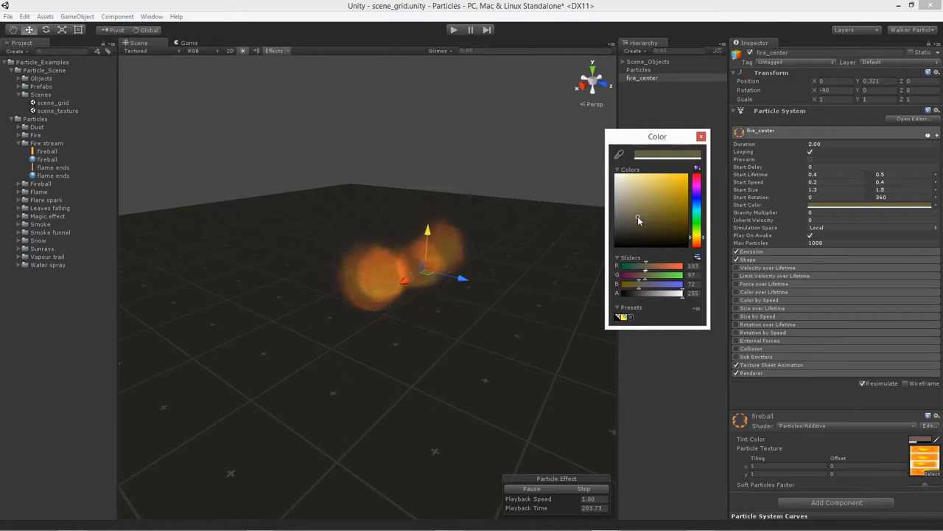
drag(699, 241, 699, 244)
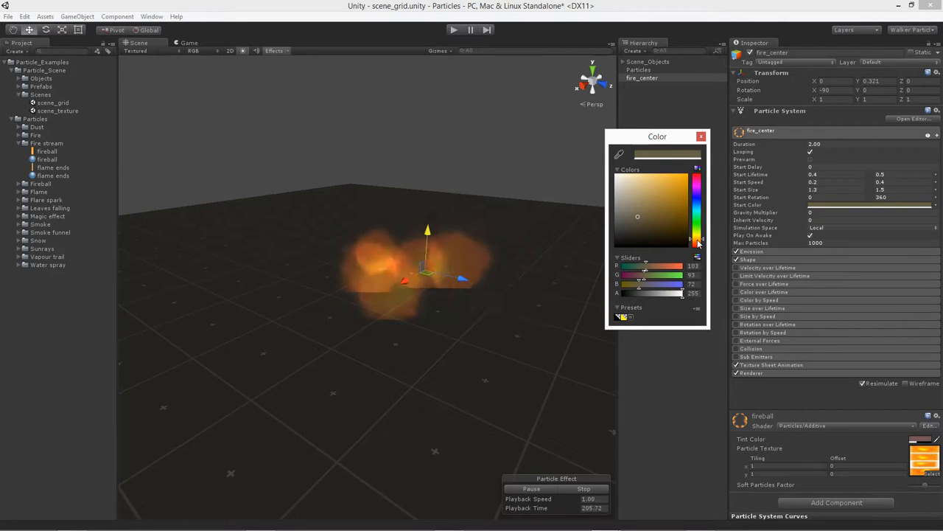
click(636, 212)
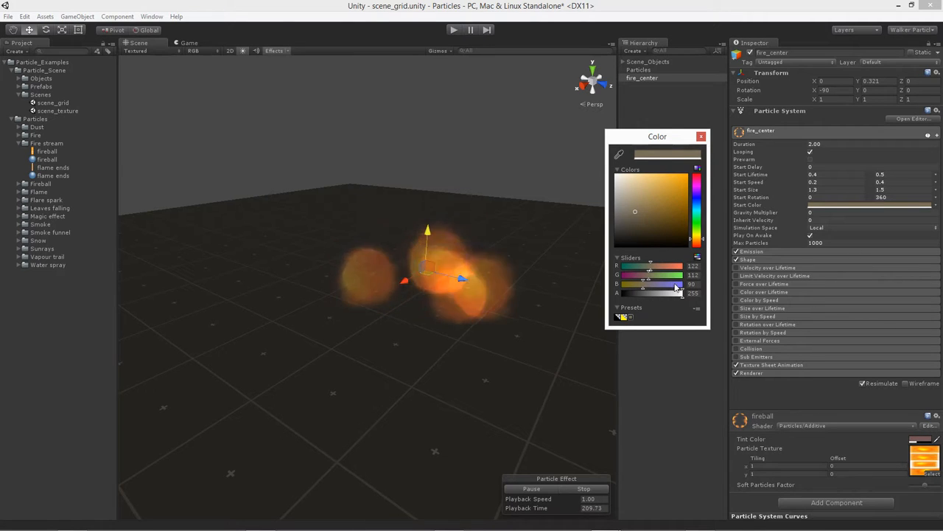
key(Tab)
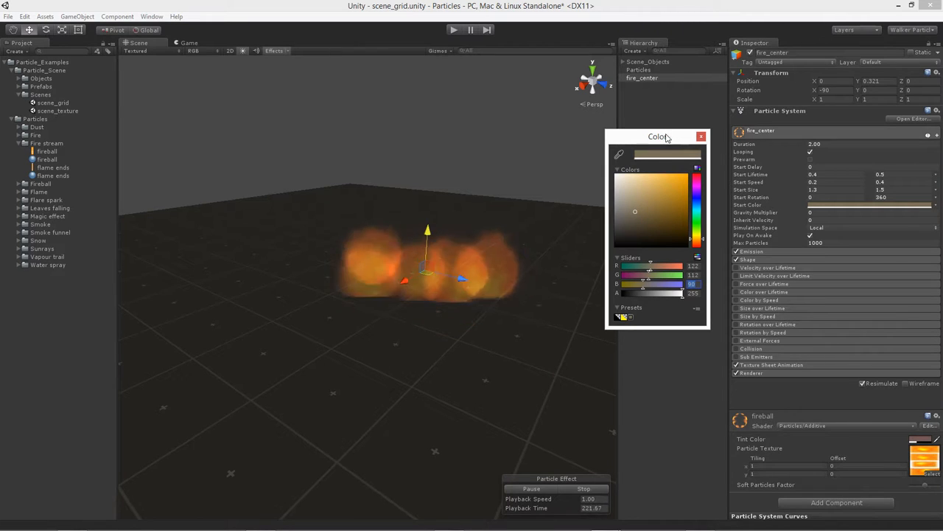
click(701, 137)
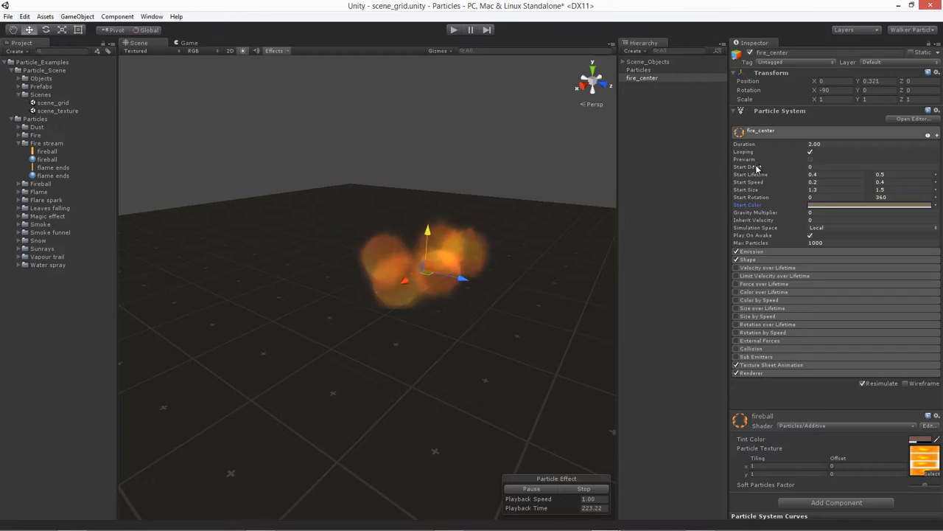
Set the Gravity Multiplier to -0.04 and switch Simulation Space to World.
click(831, 213)
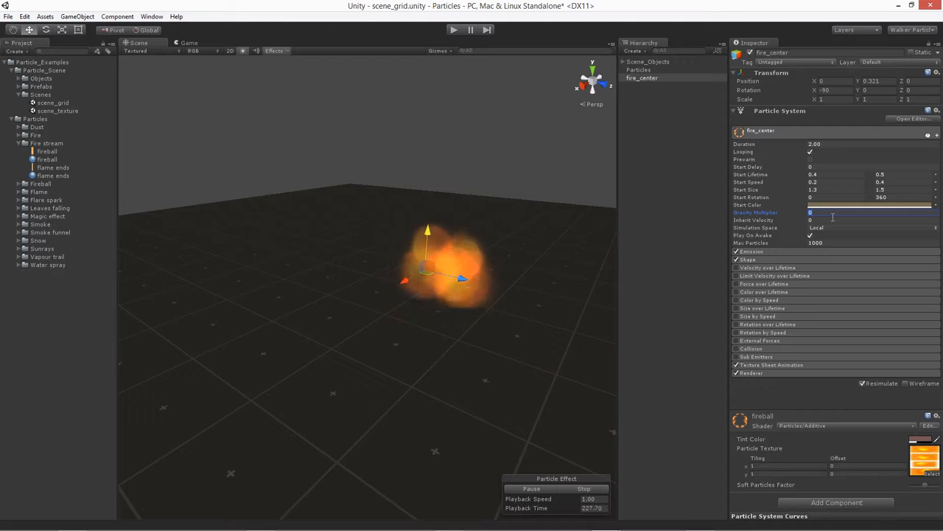
text(-)
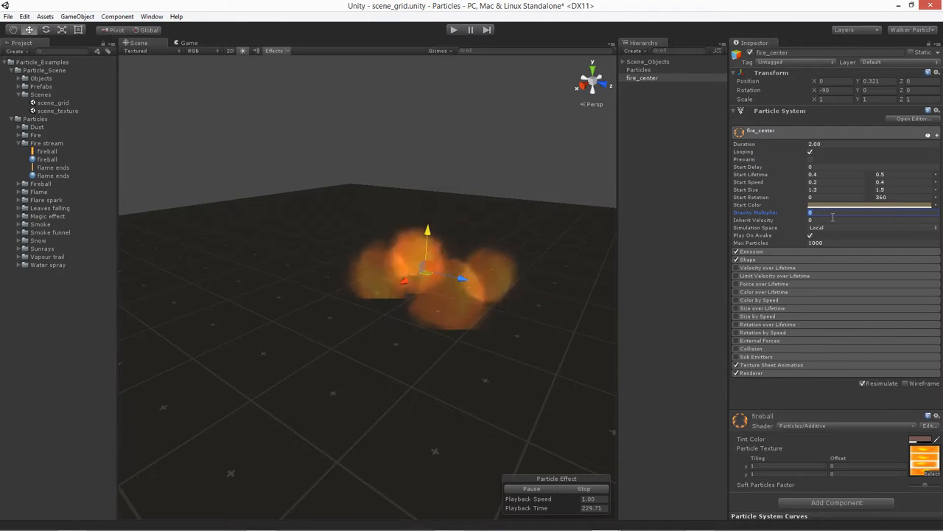
text(0.04)
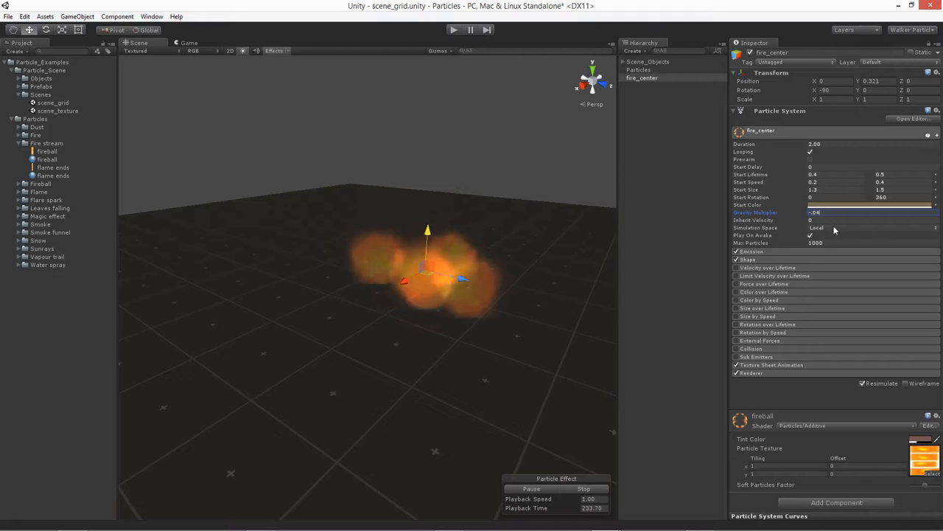
mouse_move(478, 199)
alt+mouse_down()
mouse_move(511, 199)
mouse_move(492, 202)
alt+mouse_up()
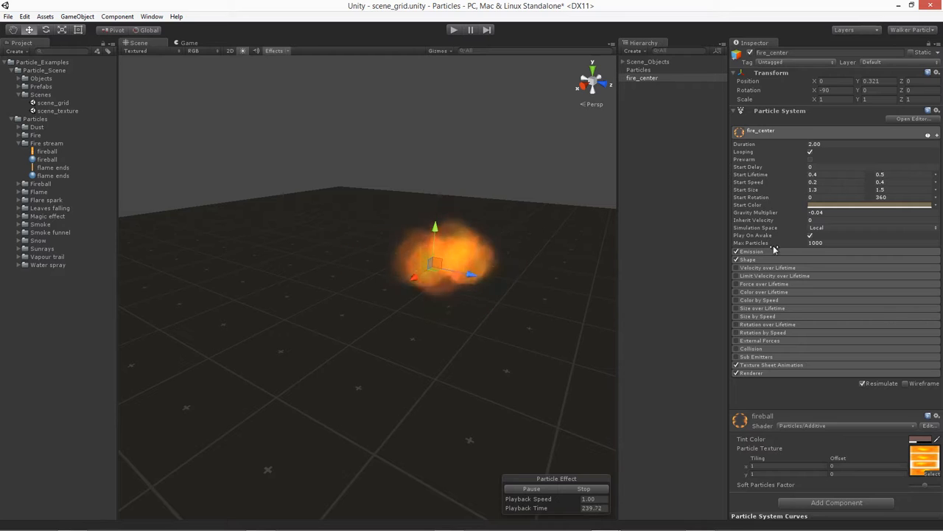
click(820, 228)
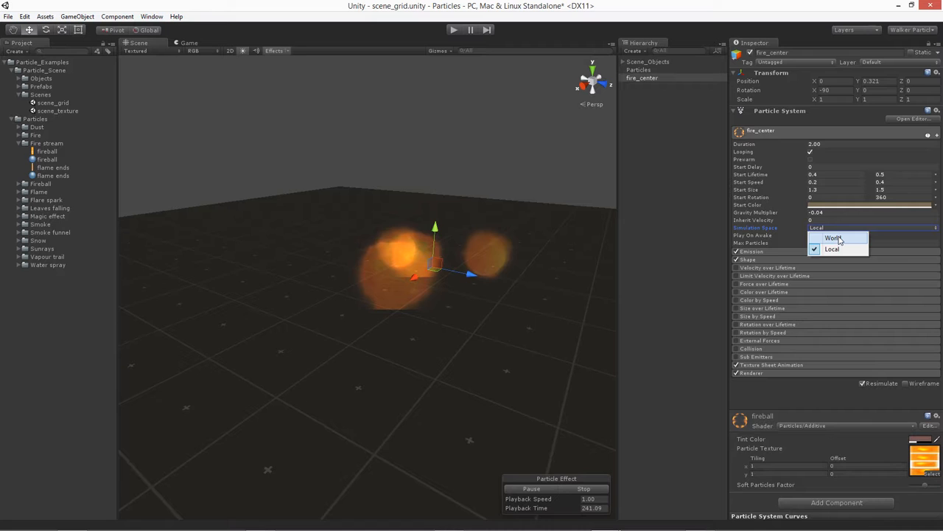
click(834, 238)
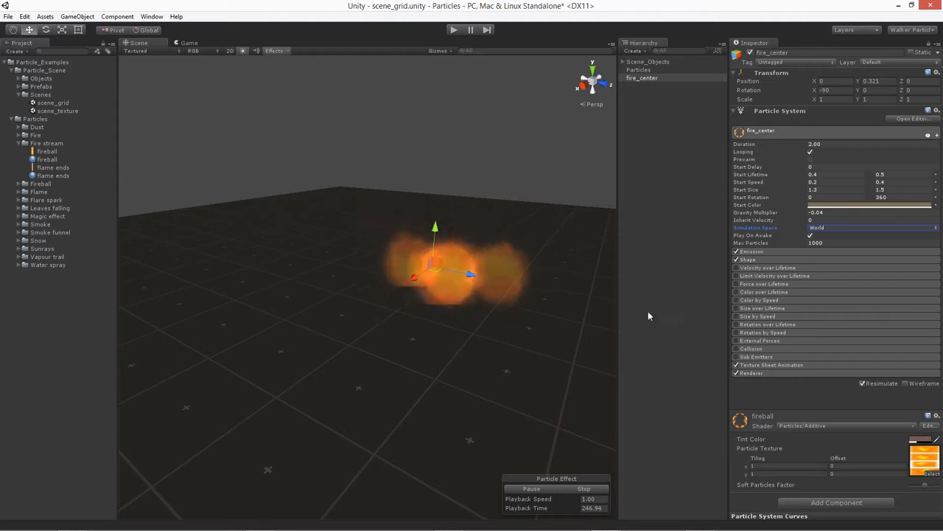
Reduce the Emission rate of fire_center to 6 particles over time.
click(781, 251)
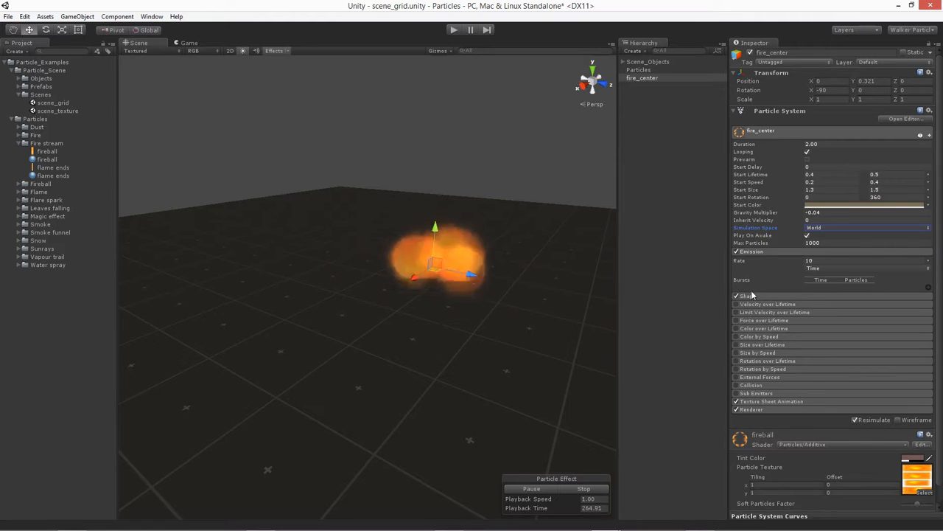
click(823, 259)
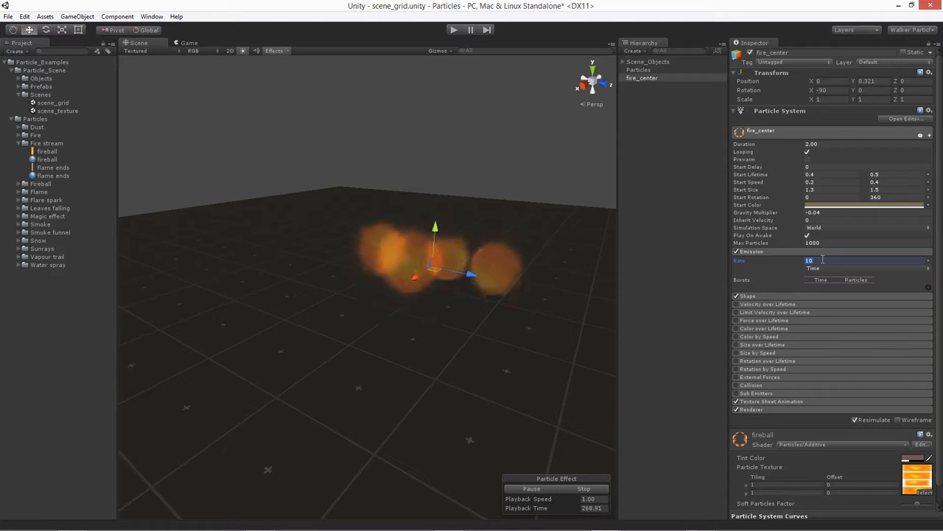
text(6)
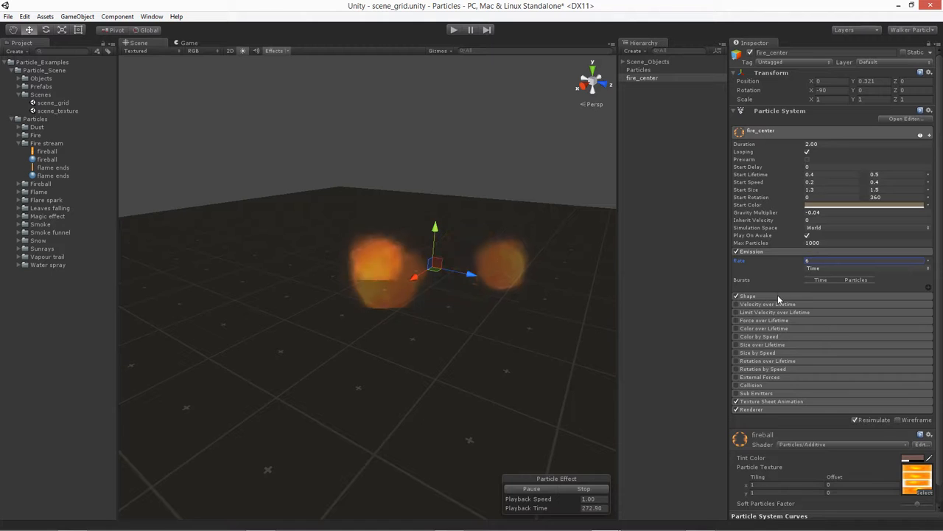
Shrink the radius of the cone emitter shape to 0.01.
click(777, 297)
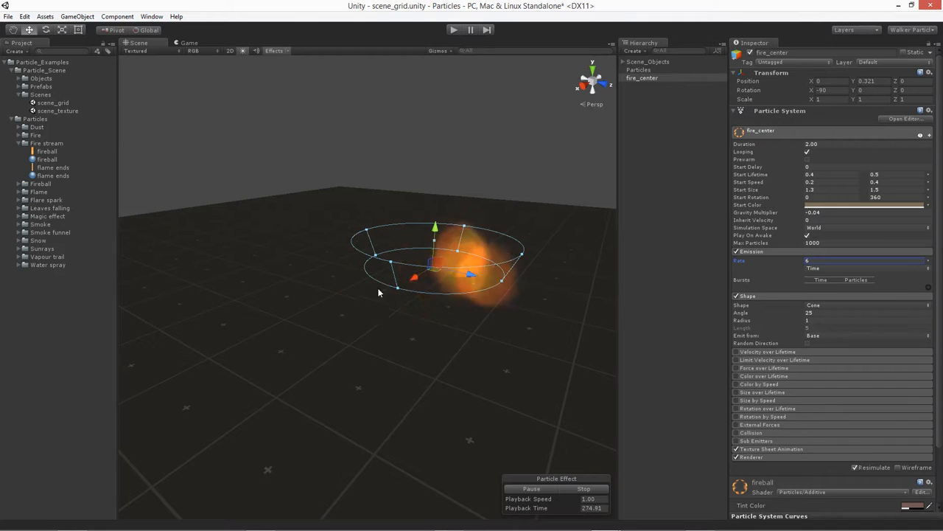
alt+drag(543, 286, 419, 399)
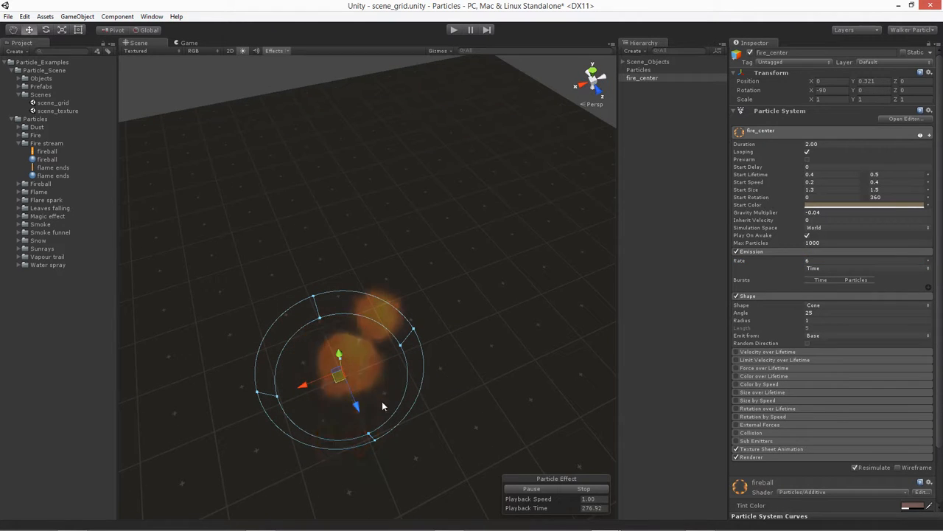
alt+drag(425, 365, 461, 312)
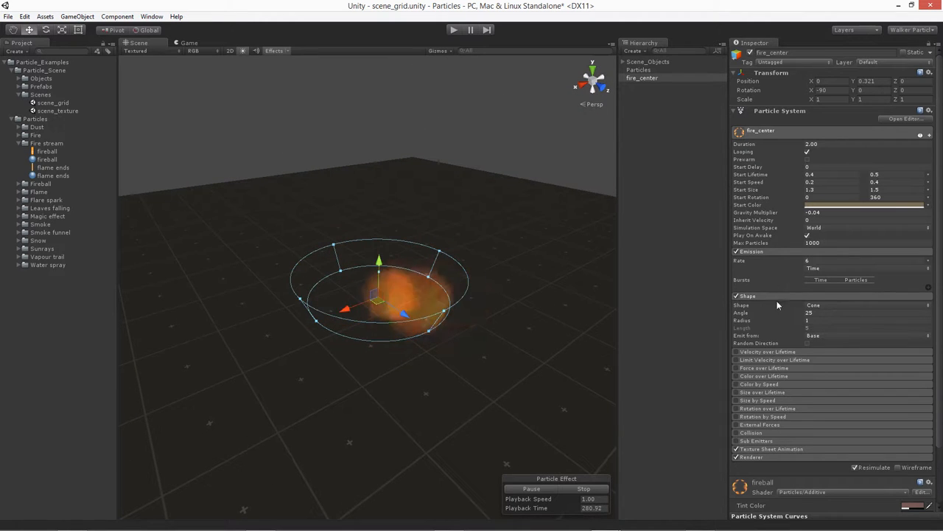
click(756, 322)
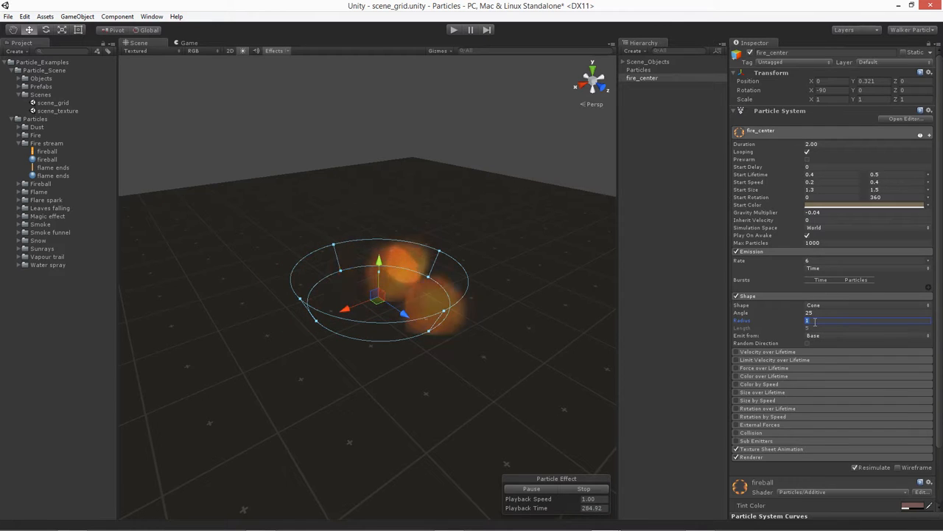
text(0)
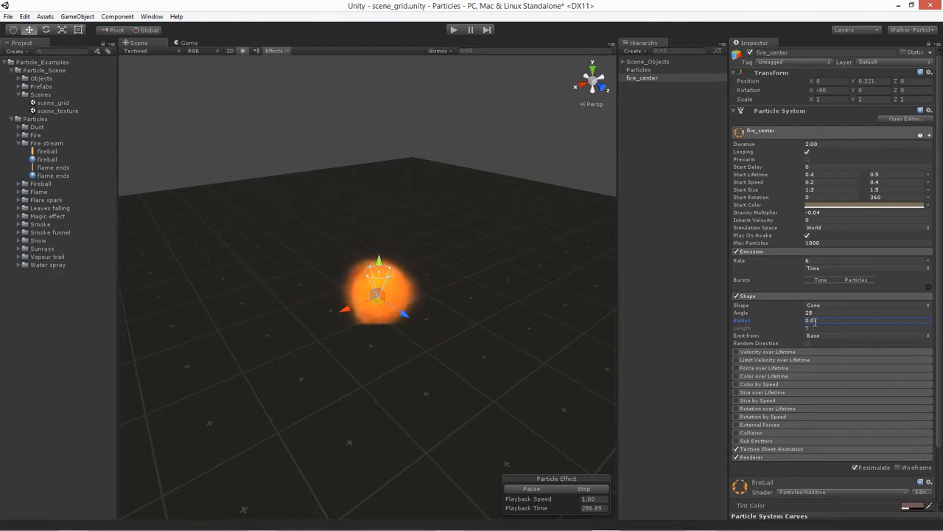
scroll(374, 297, up, 10)
alt+drag(332, 287, 318, 265)
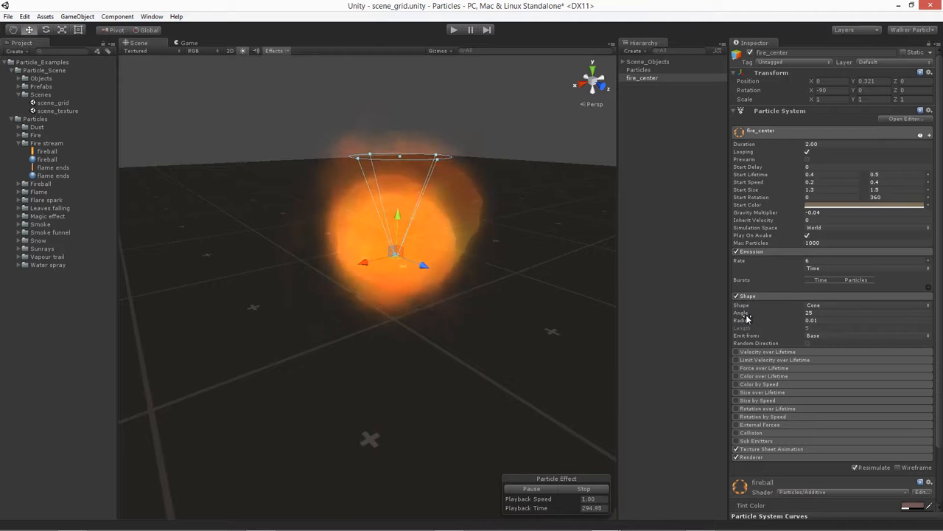
Widen the cone emitter shape by setting its angle to 40.
drag(743, 319, 230, 348)
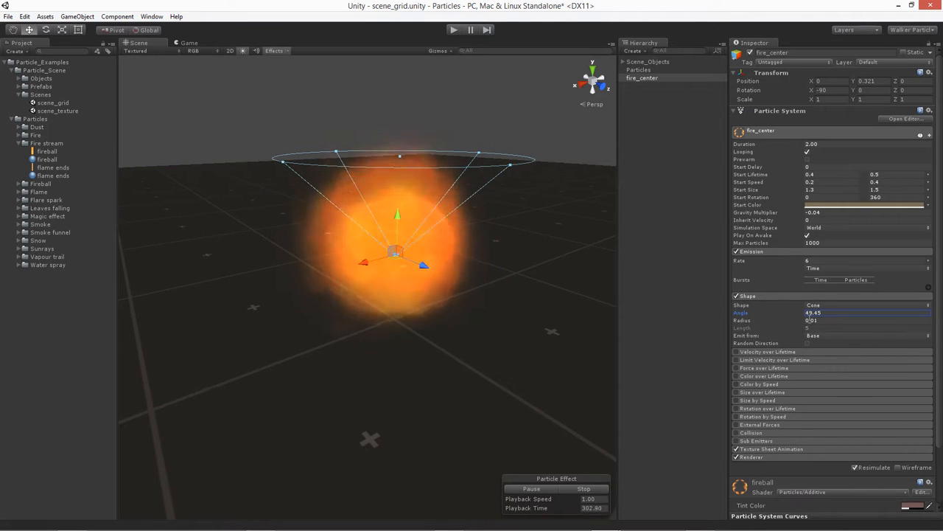
click(829, 314)
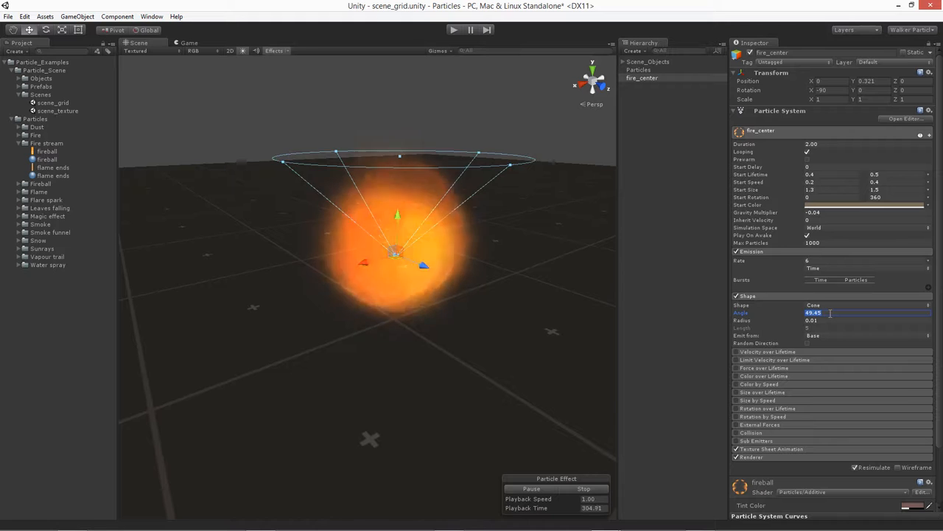
text(40)
alt+drag(401, 294, 385, 364)
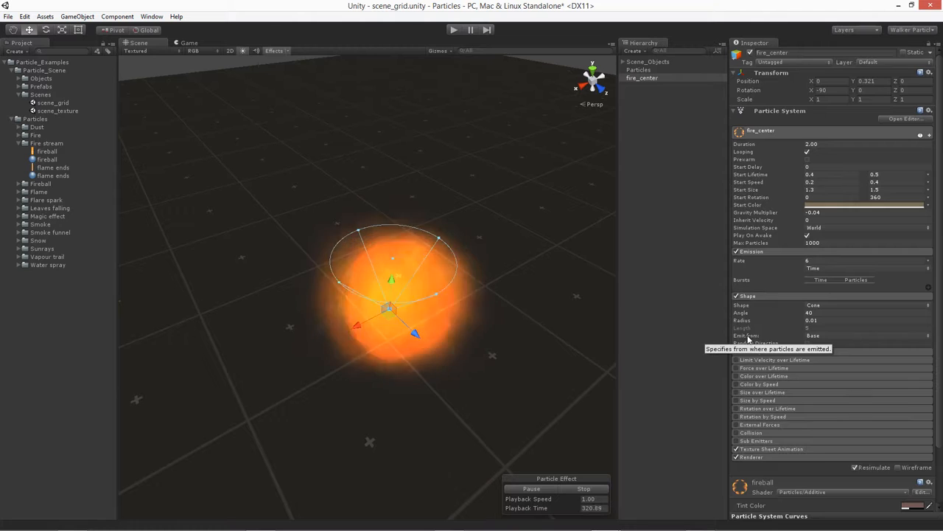
Enable Color over Lifetime for fire_center and open its color gradient for editing.
scroll(748, 337, down, 3)
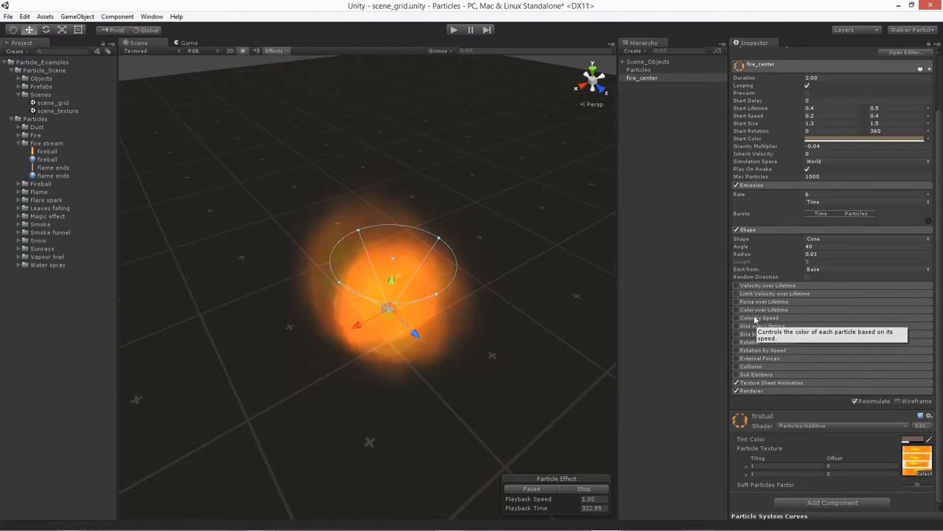
click(762, 310)
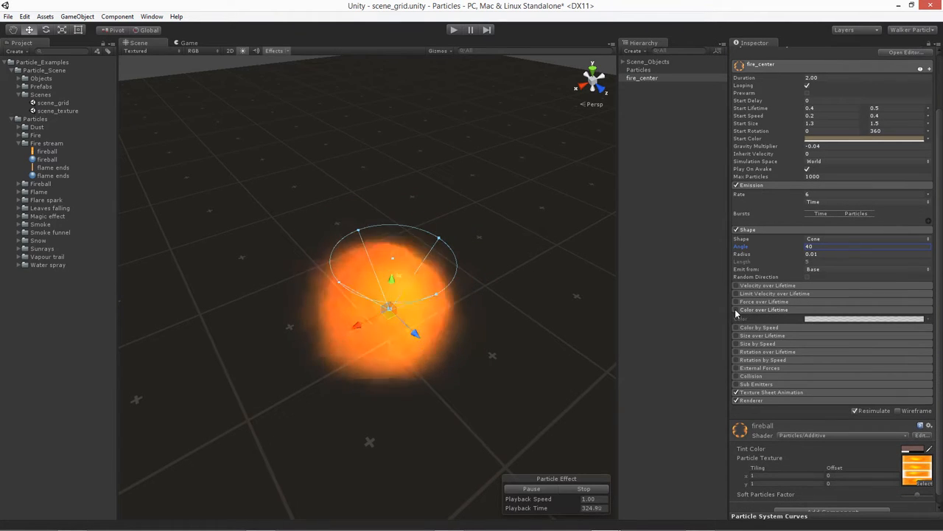
click(735, 310)
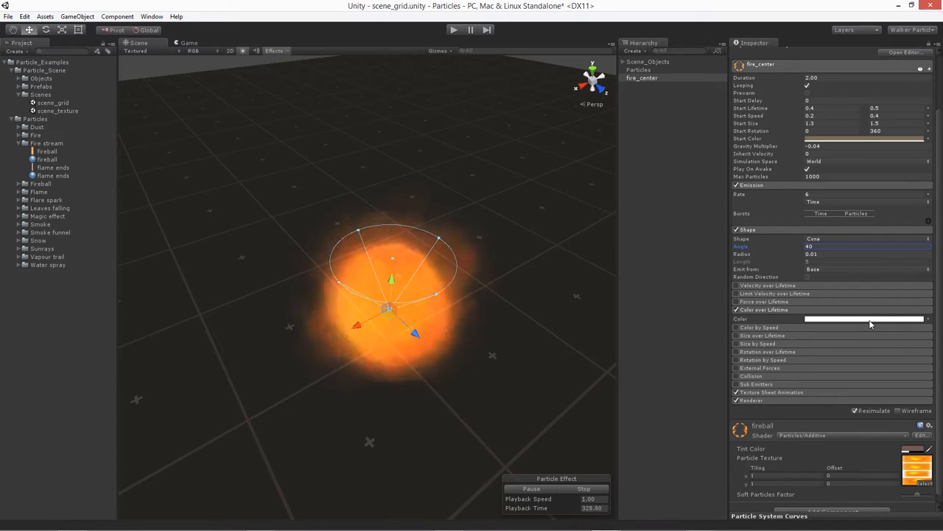
click(840, 317)
drag(665, 235, 637, 218)
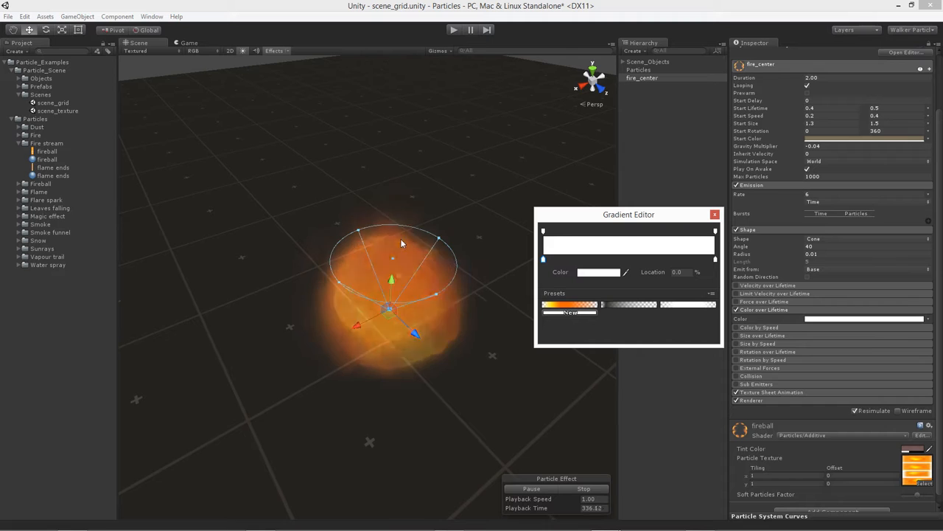
Add two alpha keys to the Color over Lifetime gradient, at about 20% and at 80%.
click(580, 231)
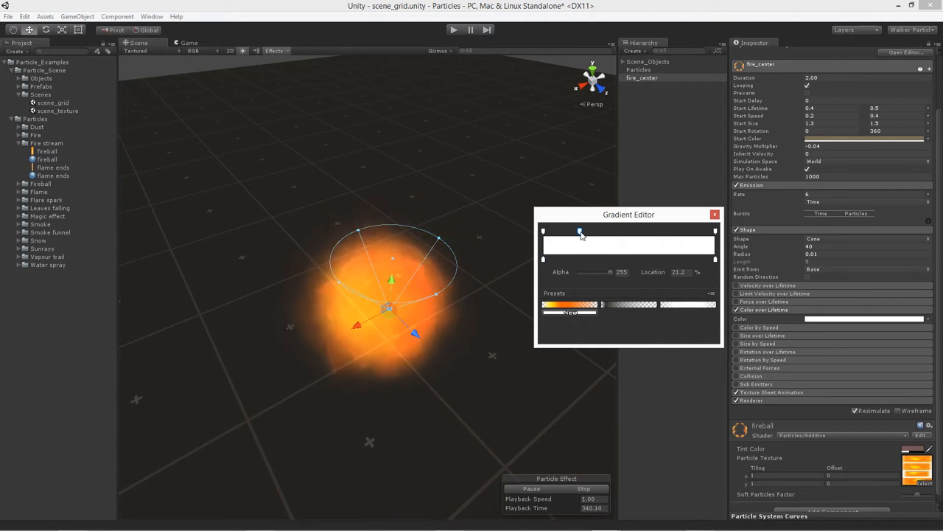
drag(580, 231, 570, 232)
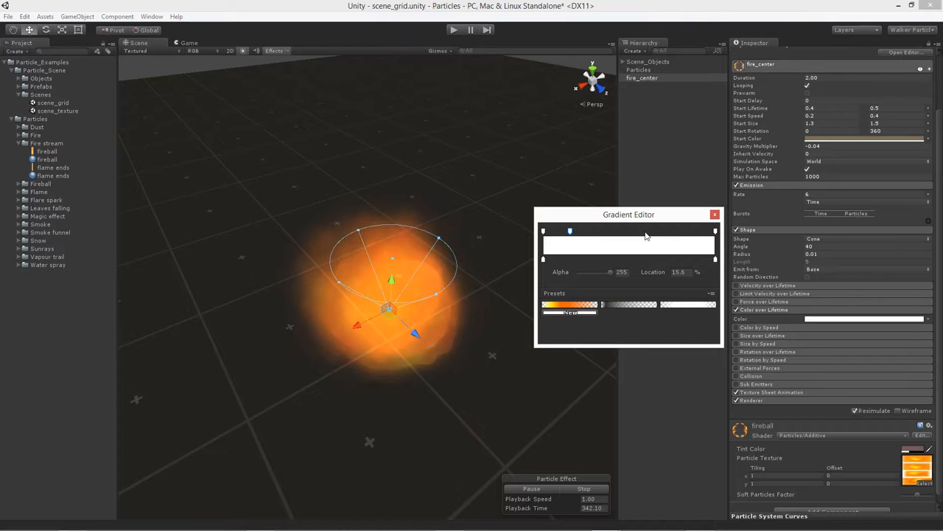
drag(691, 232, 687, 231)
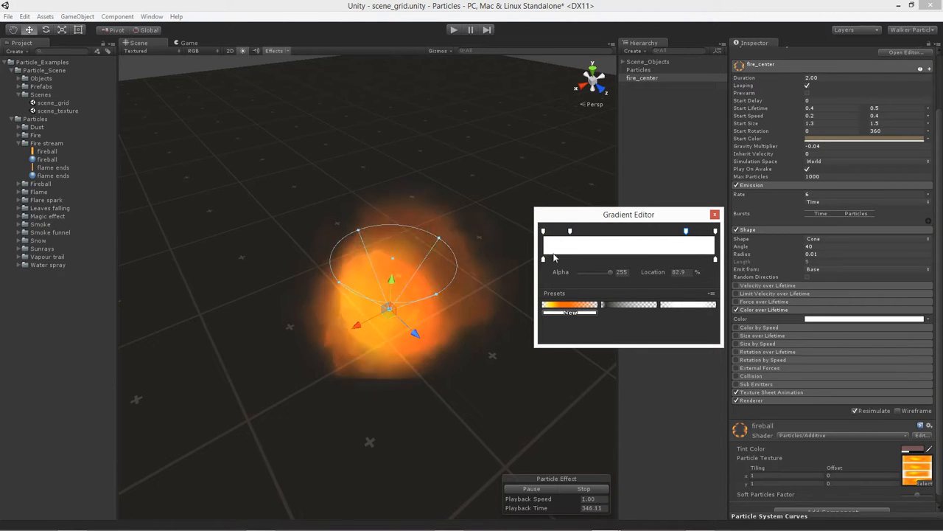
click(570, 231)
click(682, 272)
text(25)
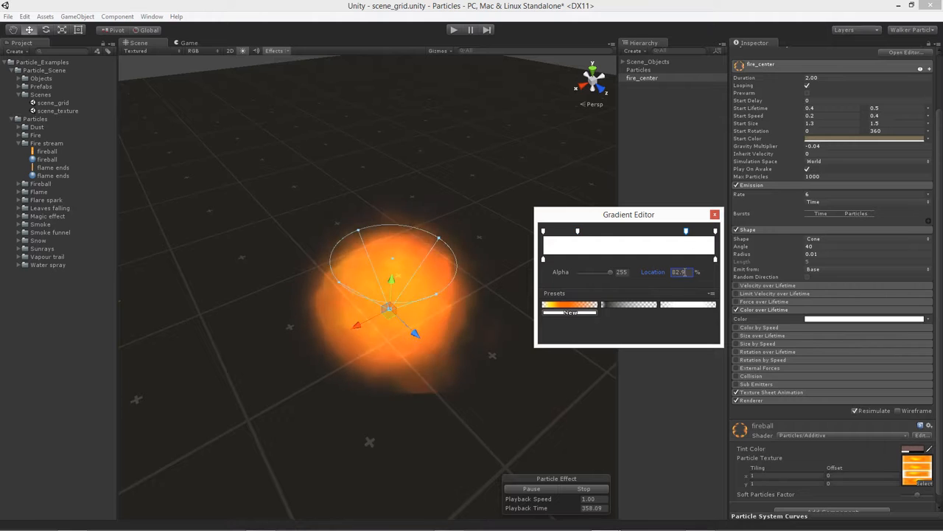
drag(652, 275, 649, 273)
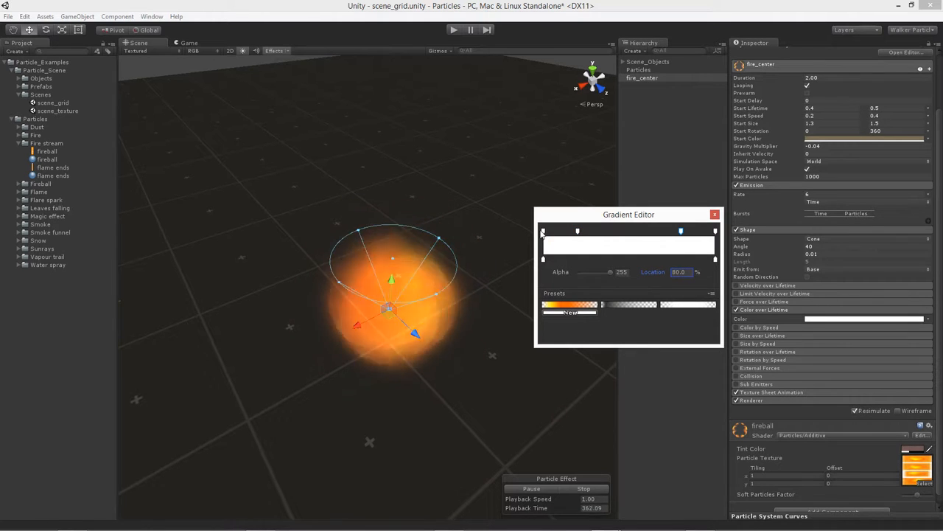
Set the alpha of the first and last keys in the Color over Lifetime gradient to 0.
click(544, 231)
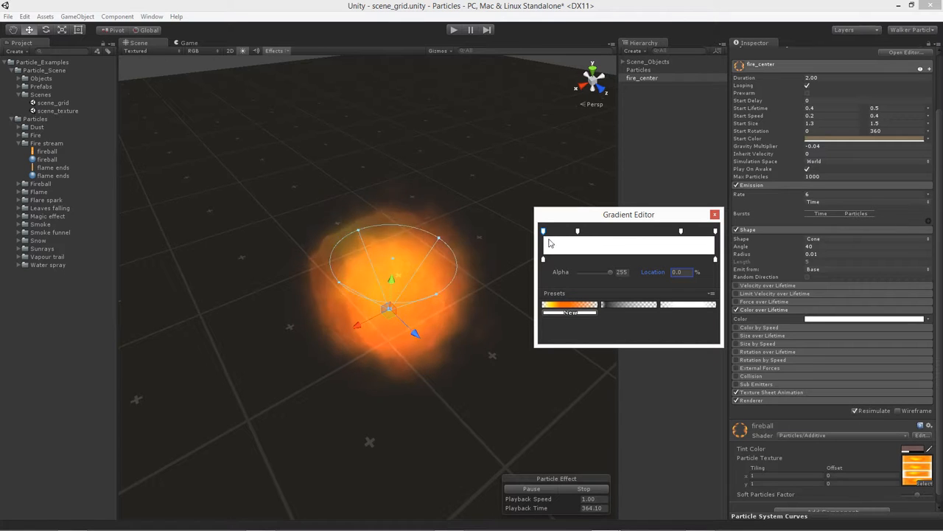
drag(609, 272, 566, 278)
click(715, 232)
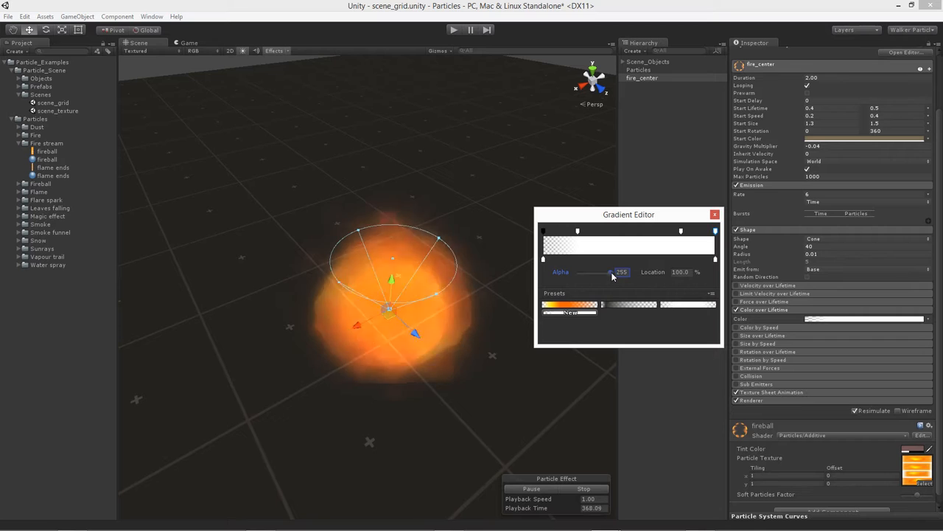
drag(612, 272, 567, 273)
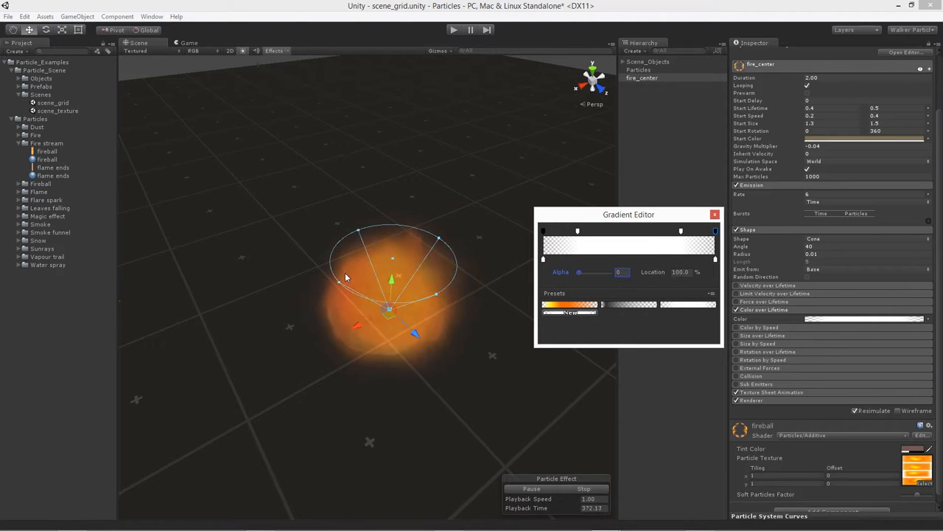
Try the gradient's second alpha key at about 75% and examine the slower fade-in of the fire from a lower angle.
click(578, 232)
drag(612, 234, 679, 233)
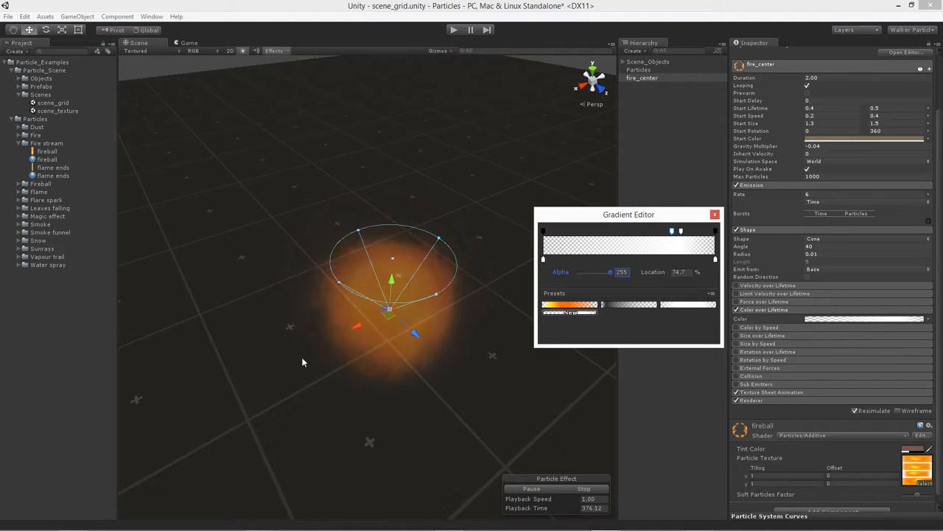
alt+click(374, 369)
alt+drag(379, 359, 421, 303)
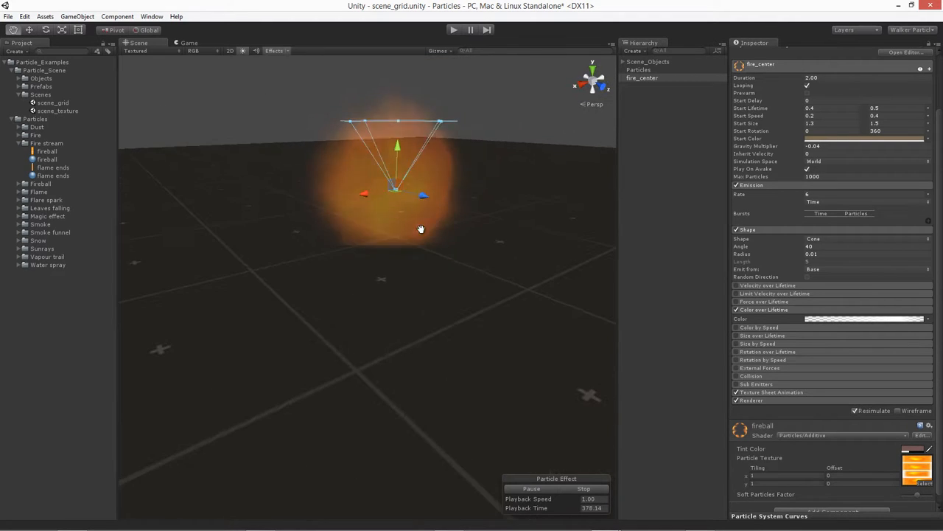
alt+drag(421, 229, 408, 253)
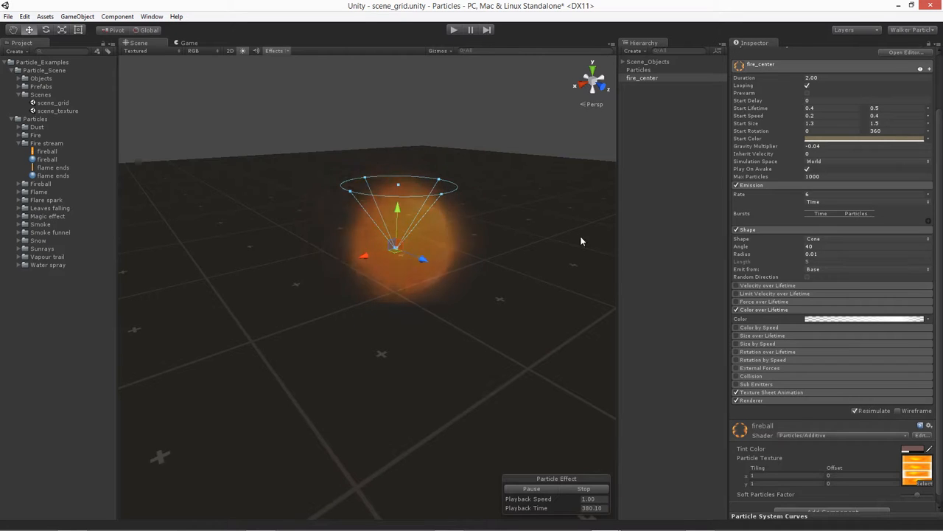
Reopen the Color over Lifetime gradient, set the second alpha key's location to 20%, and close the gradient editor.
click(835, 317)
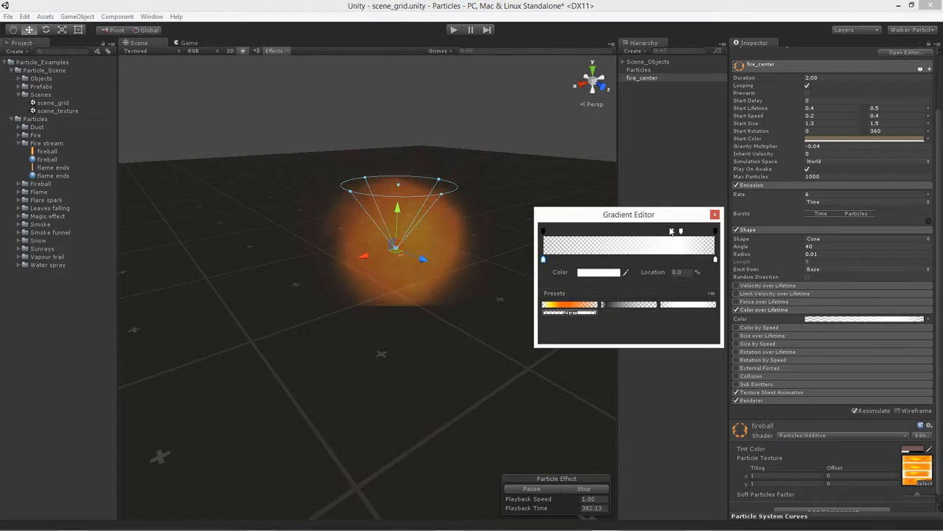
drag(672, 232, 550, 234)
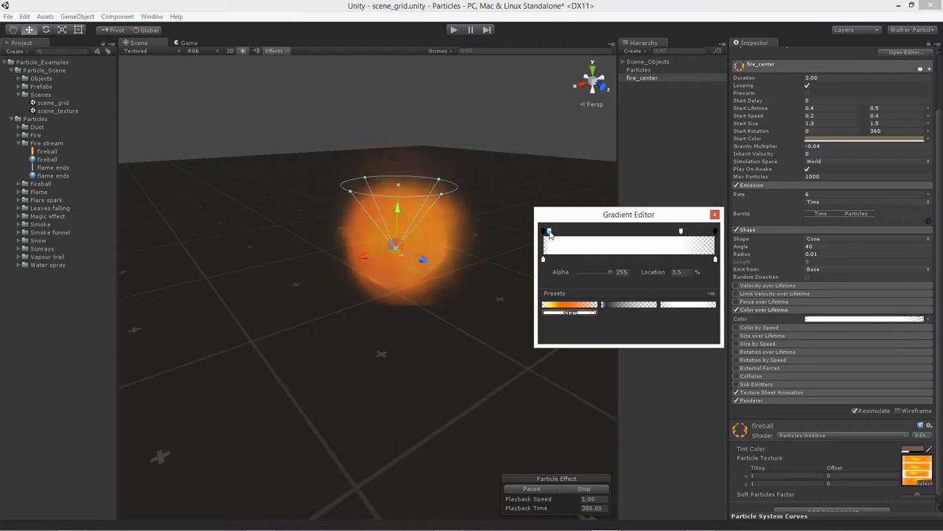
drag(550, 234, 578, 231)
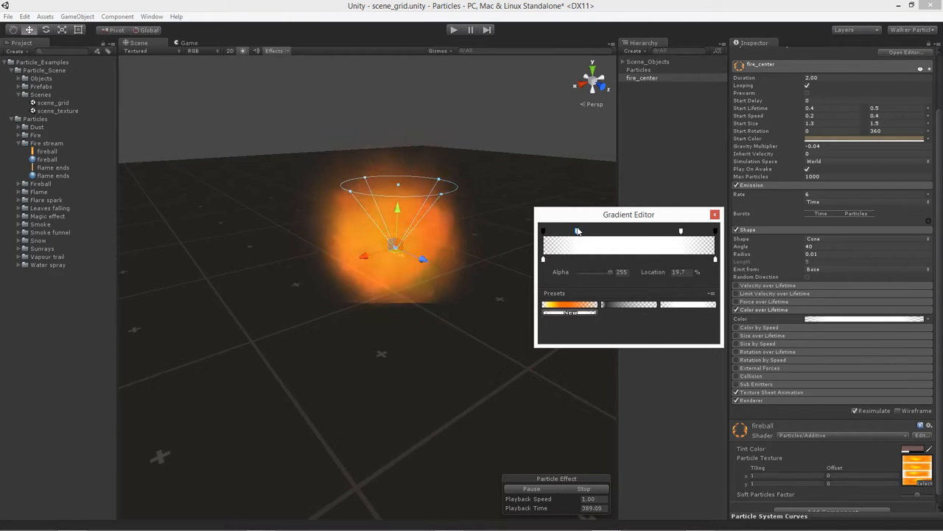
click(686, 272)
text(20)
key(Return)
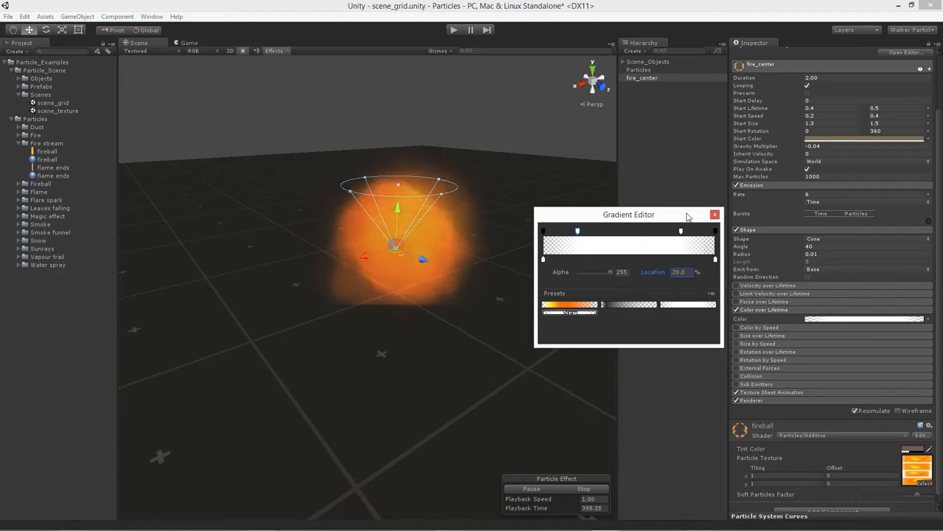
click(714, 215)
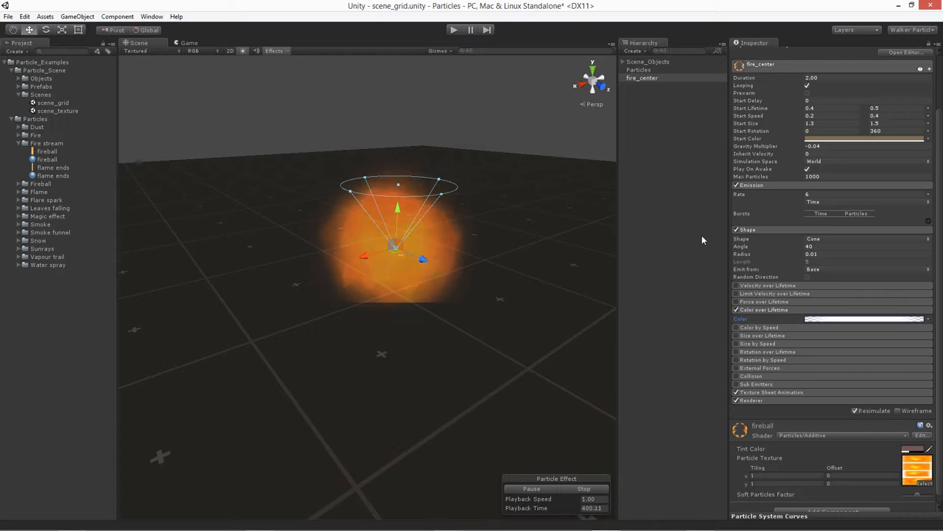
Enable Size over Lifetime and shape its size curve to fall gently from about 0.95 to about 0.8.
click(766, 336)
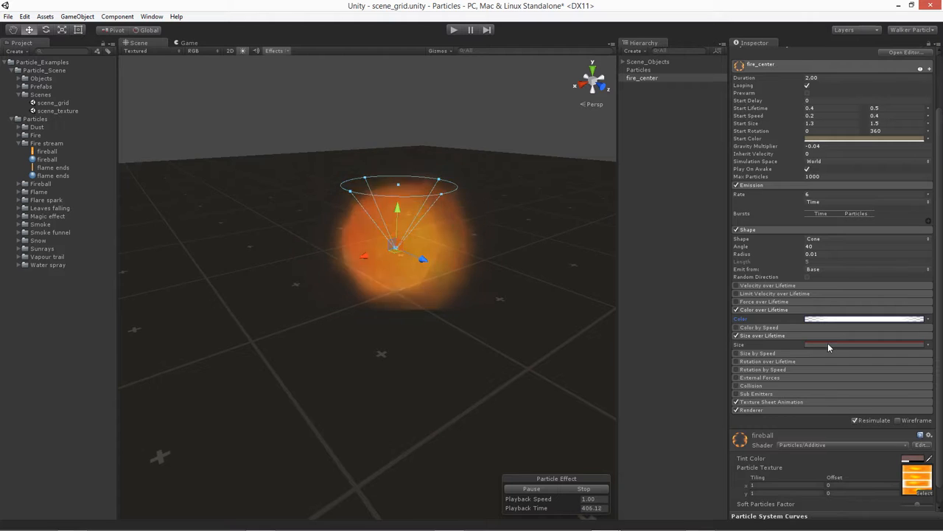
scroll(828, 342, down, 1)
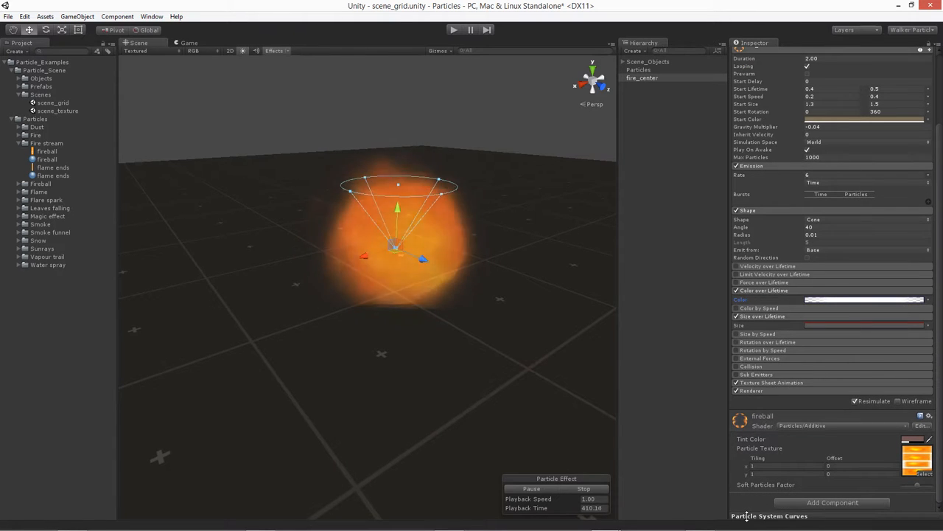
click(777, 515)
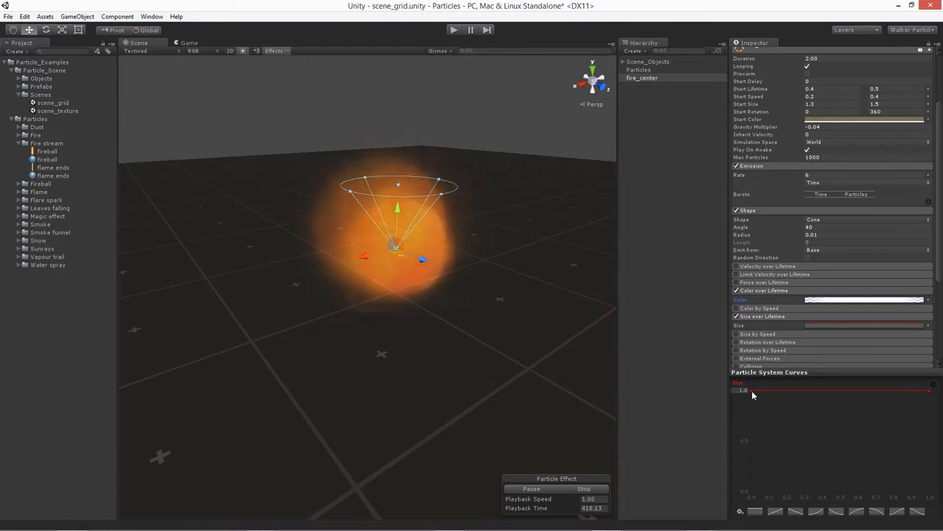
drag(752, 391, 750, 393)
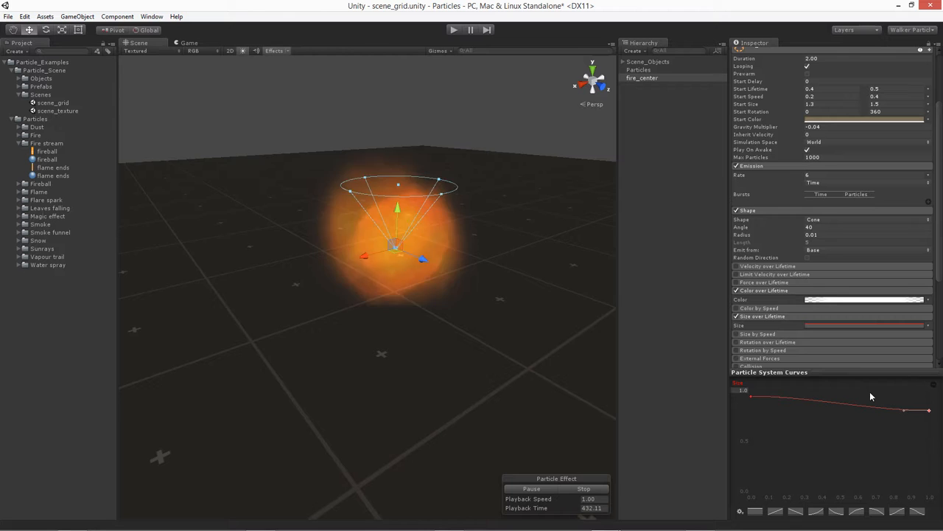
click(751, 397)
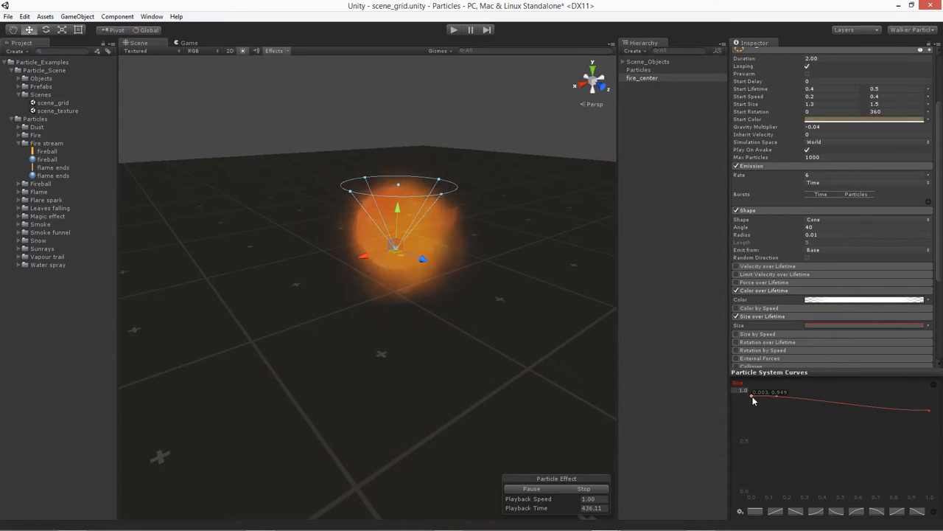
drag(752, 396, 745, 395)
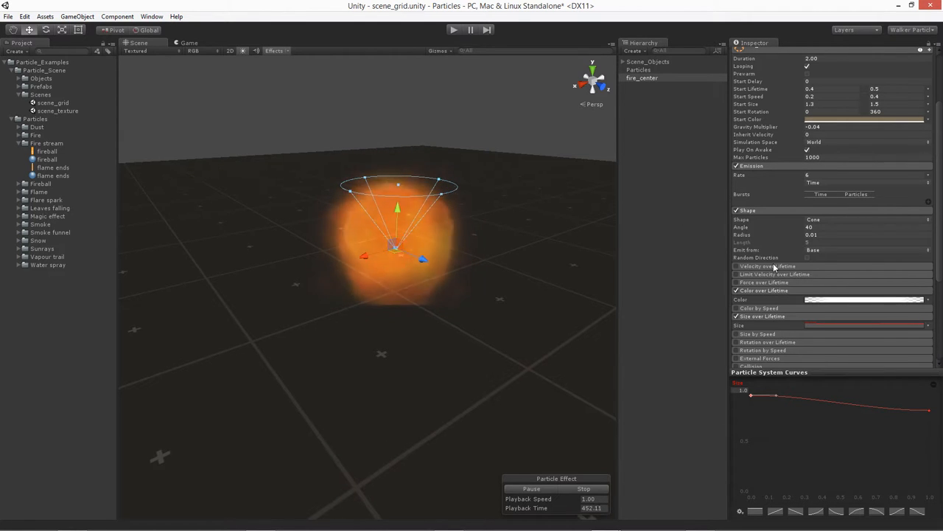
Enable Rotation over Lifetime with angular velocity random between two constants, -70 and 70.
scroll(768, 265, down, 5)
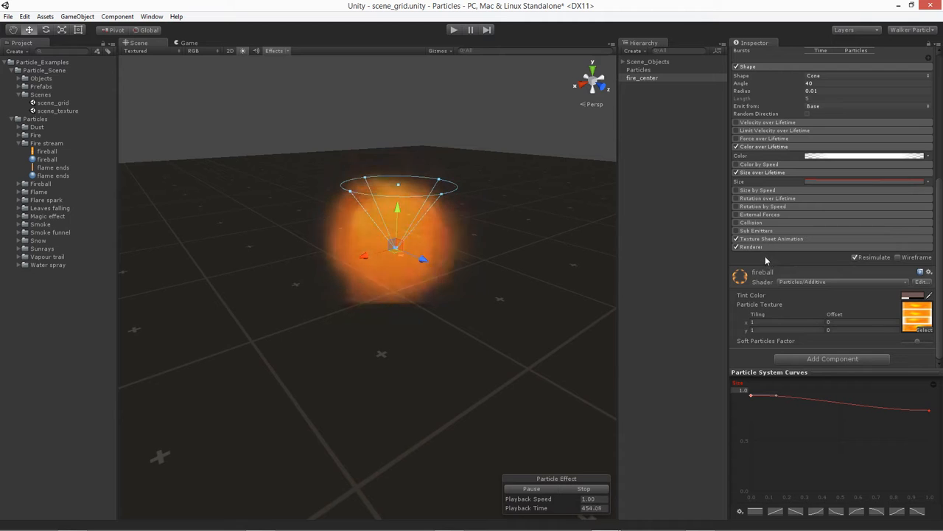
click(735, 198)
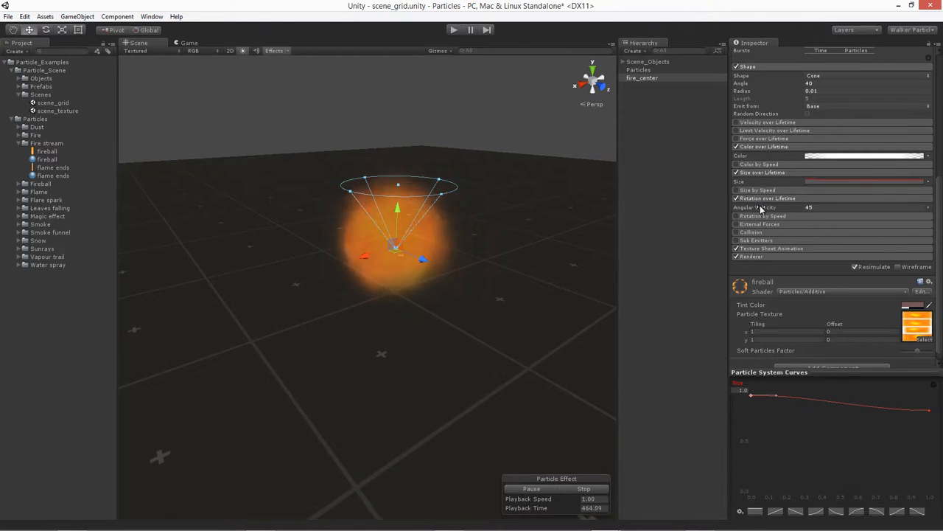
click(928, 208)
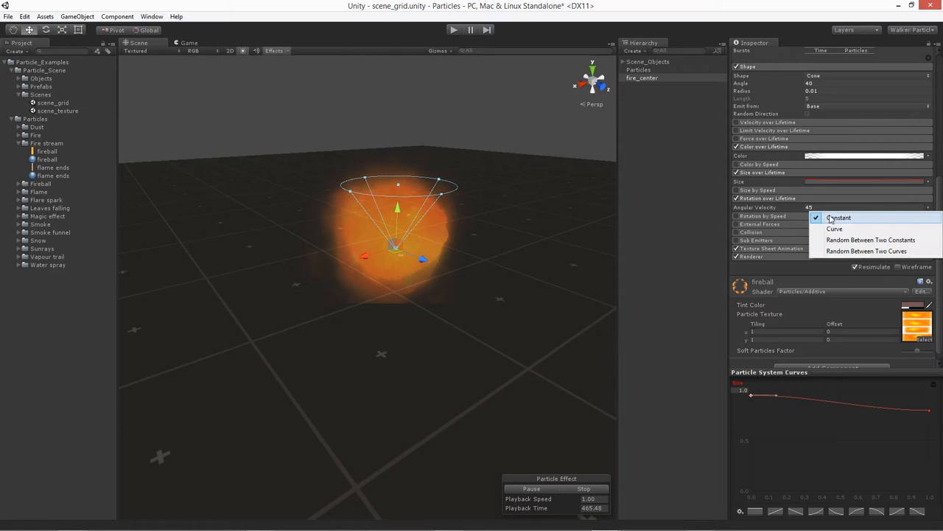
click(898, 240)
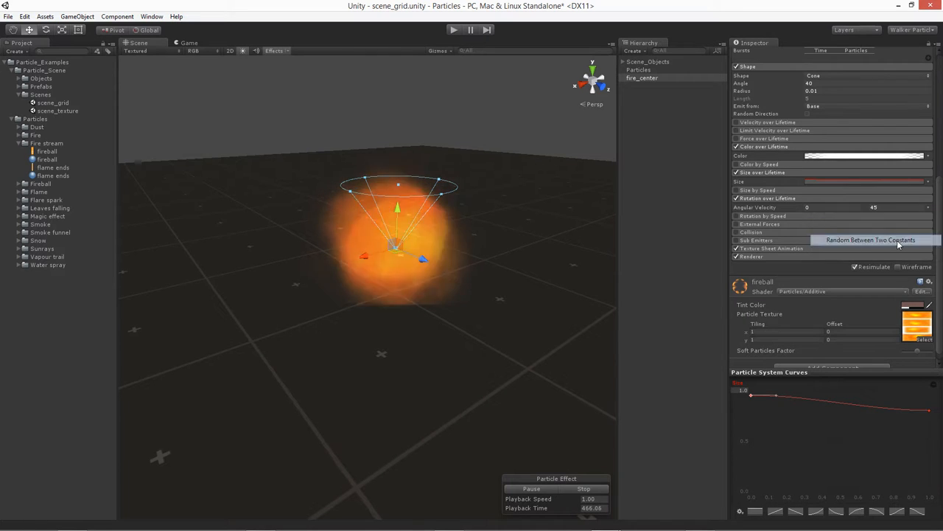
click(824, 207)
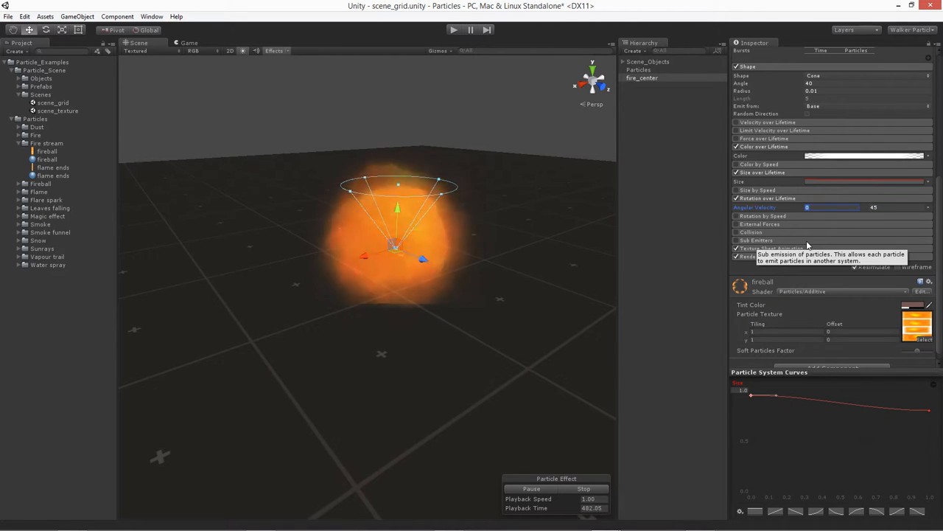
text(-70)
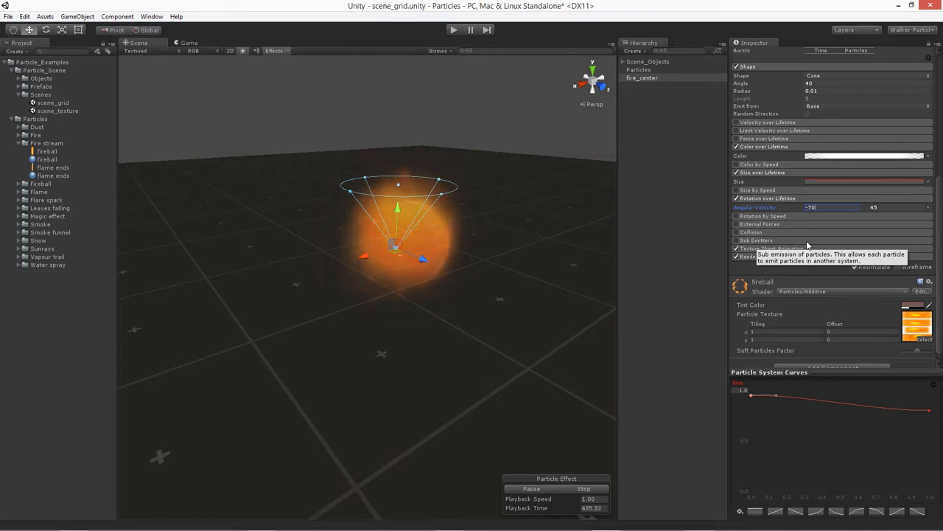
key(Tab)
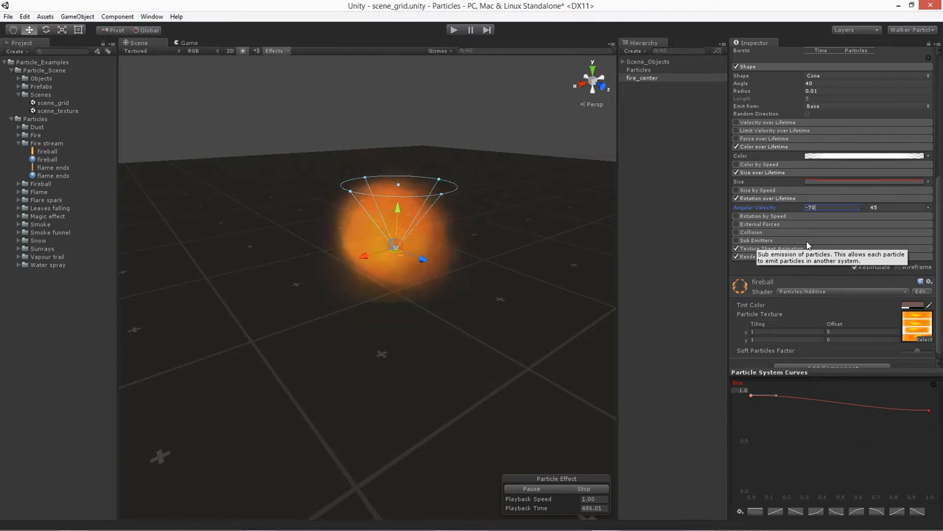
text(70)
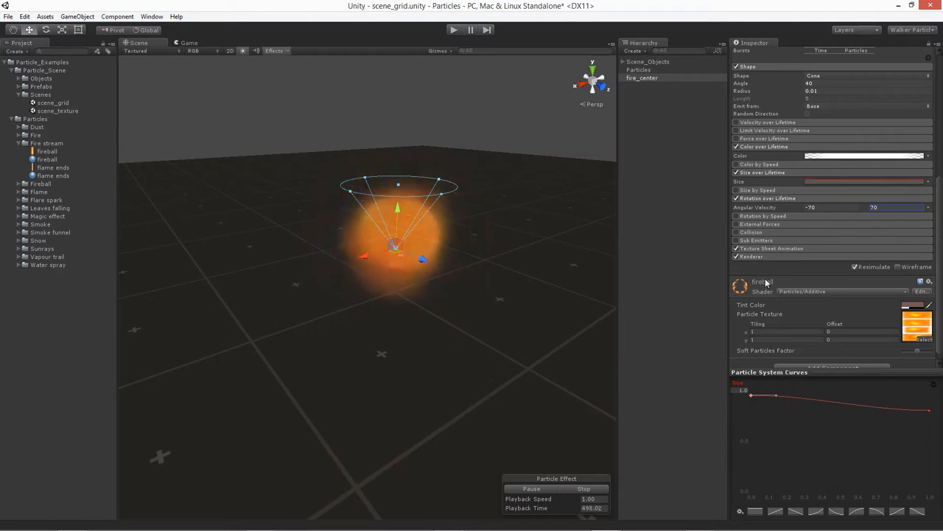
Set the Y position of fire_center to 0 and examine the effect at ground level.
scroll(765, 248, up, 6)
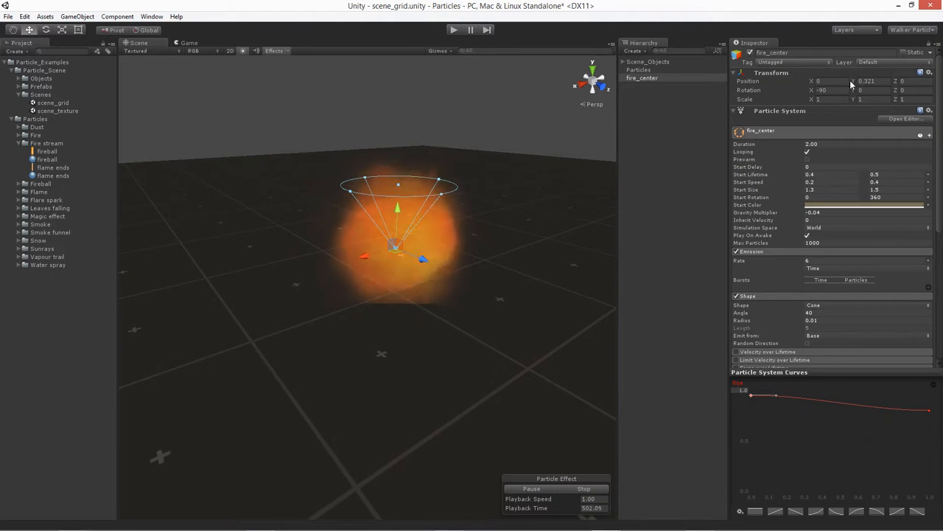
text(0)
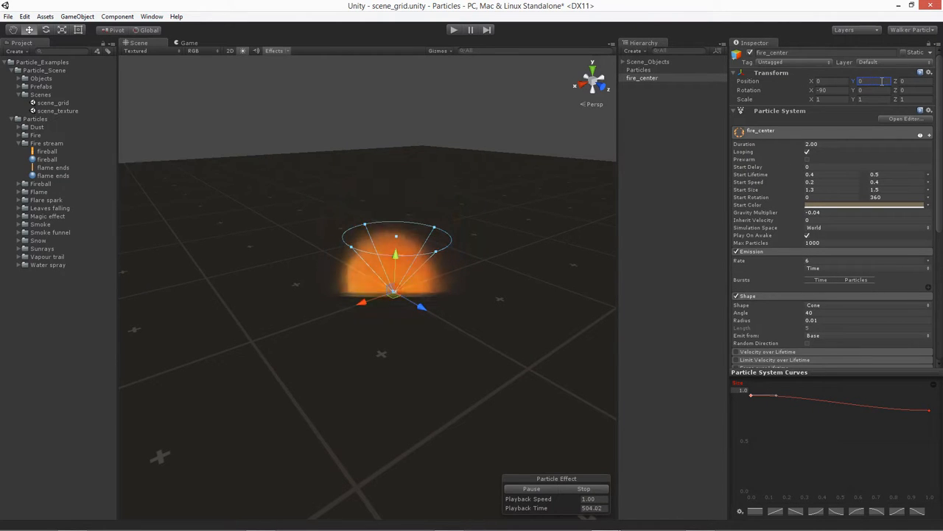
alt+drag(313, 239, 296, 291)
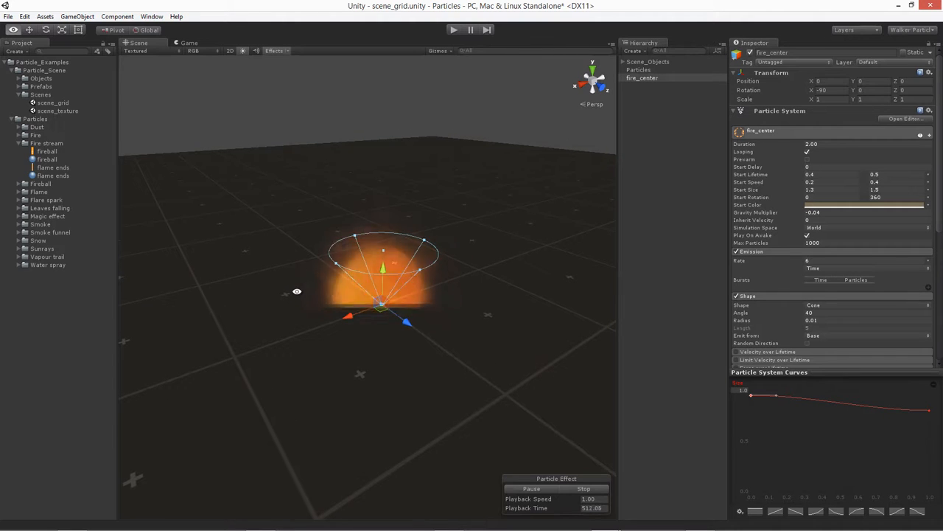